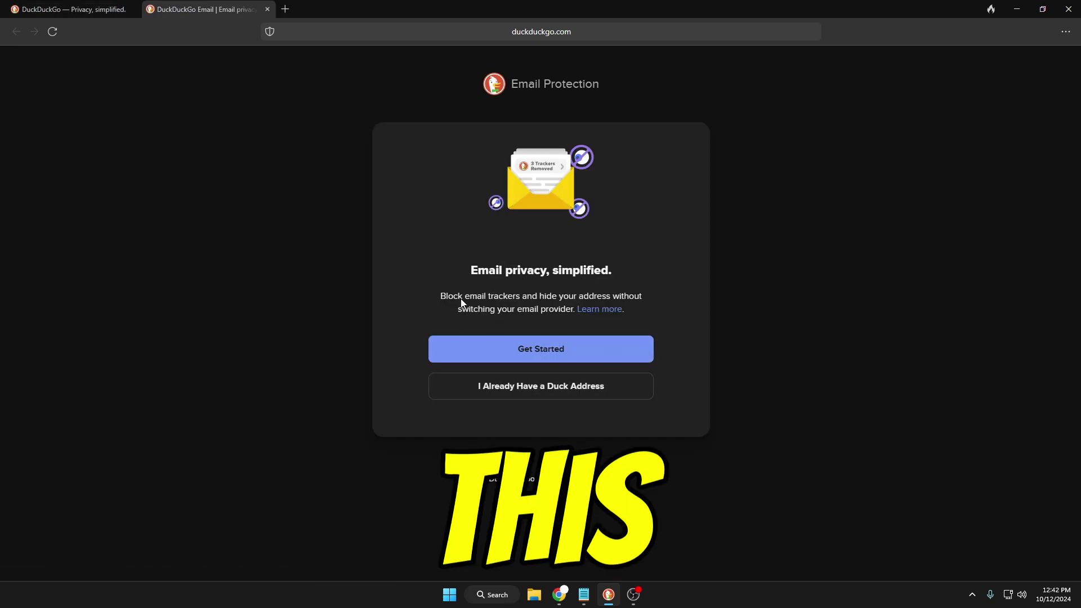
Start Email Protection and pass the welcome and Privacy Policy pages to reach Choose your Duck Address
click(538, 349)
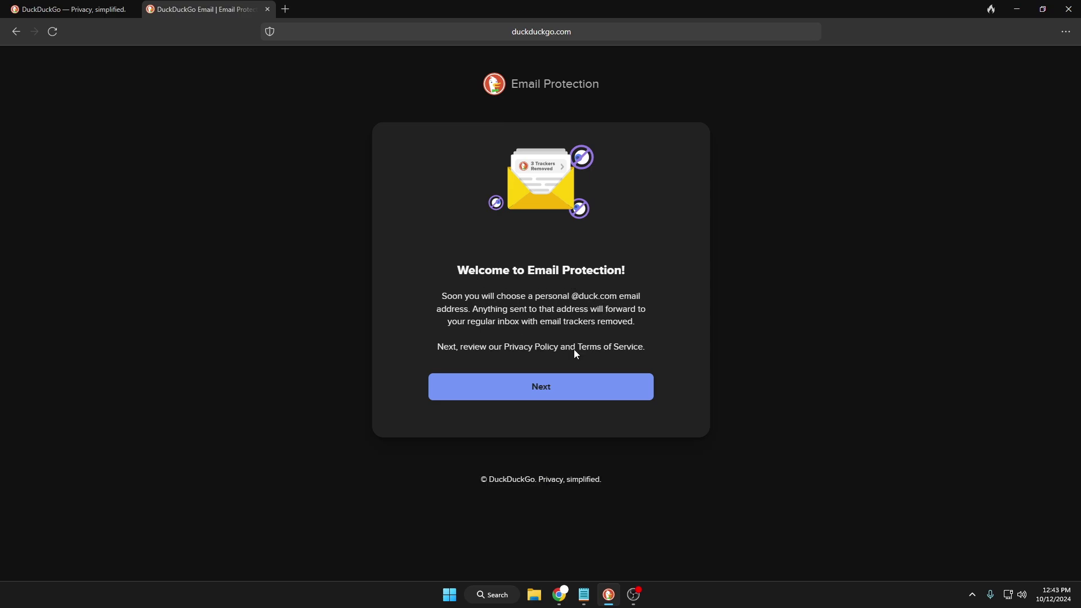
click(555, 386)
click(536, 525)
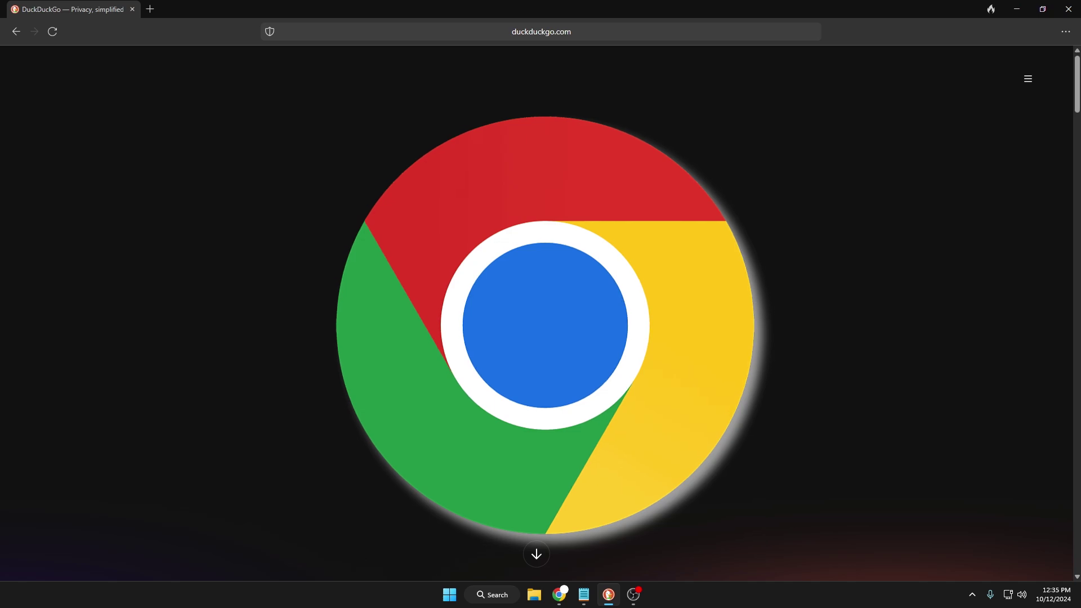
Search Google for 'duck duck go' and open the 'DuckDuckGo — Privacy, simplified' result
text(duck)
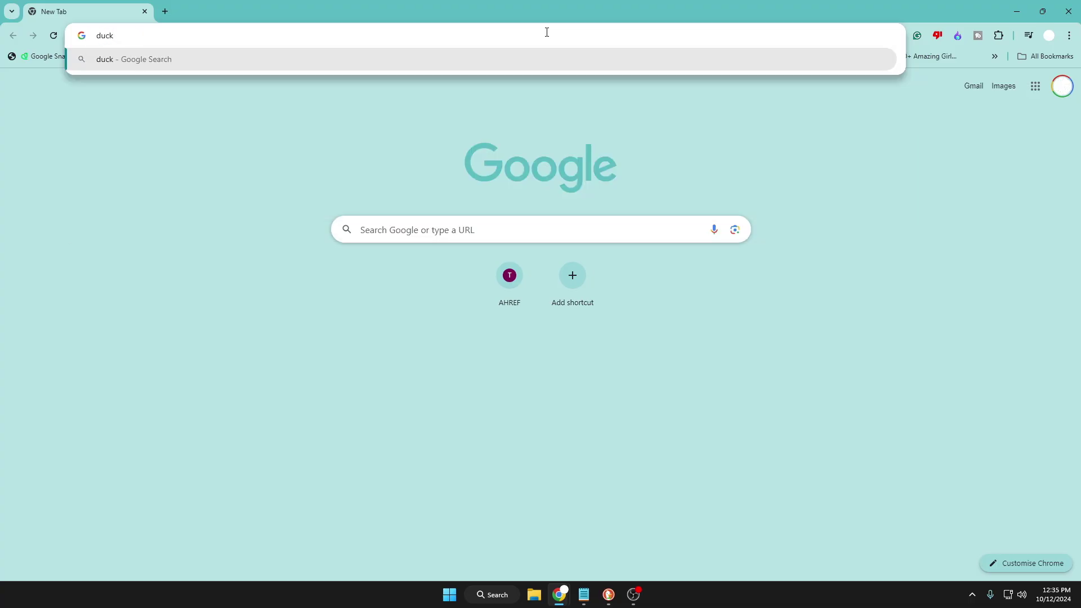
text( duck goo)
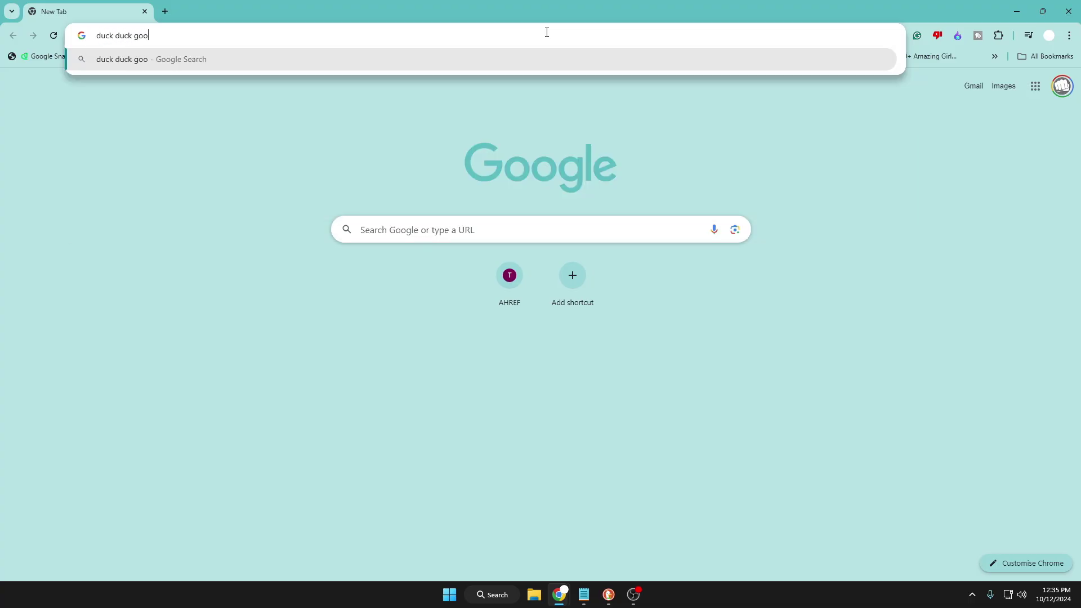
key(BackSpace)
key(Return)
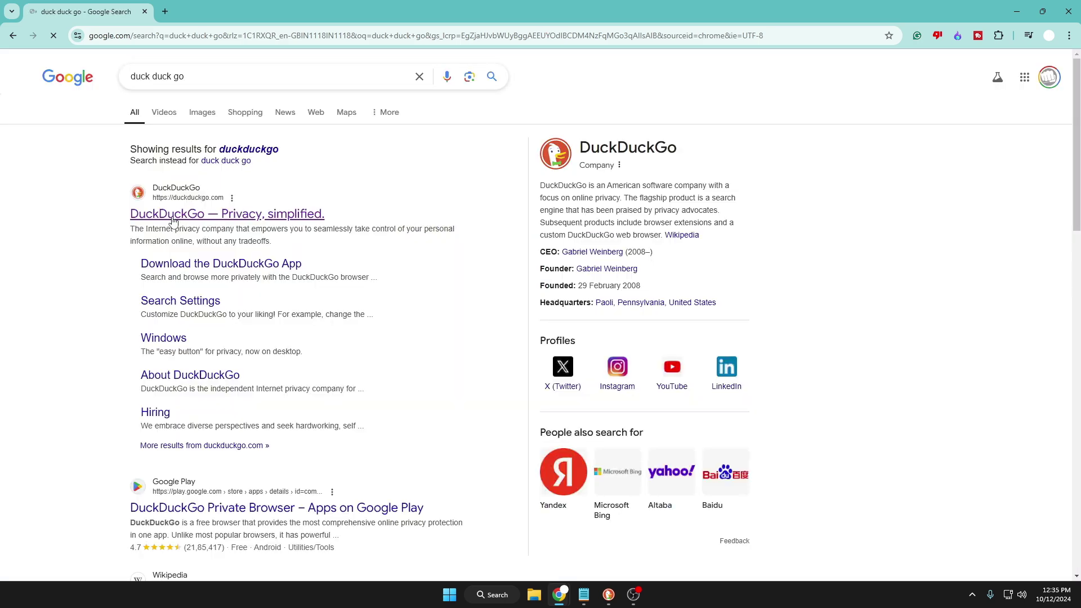
click(258, 217)
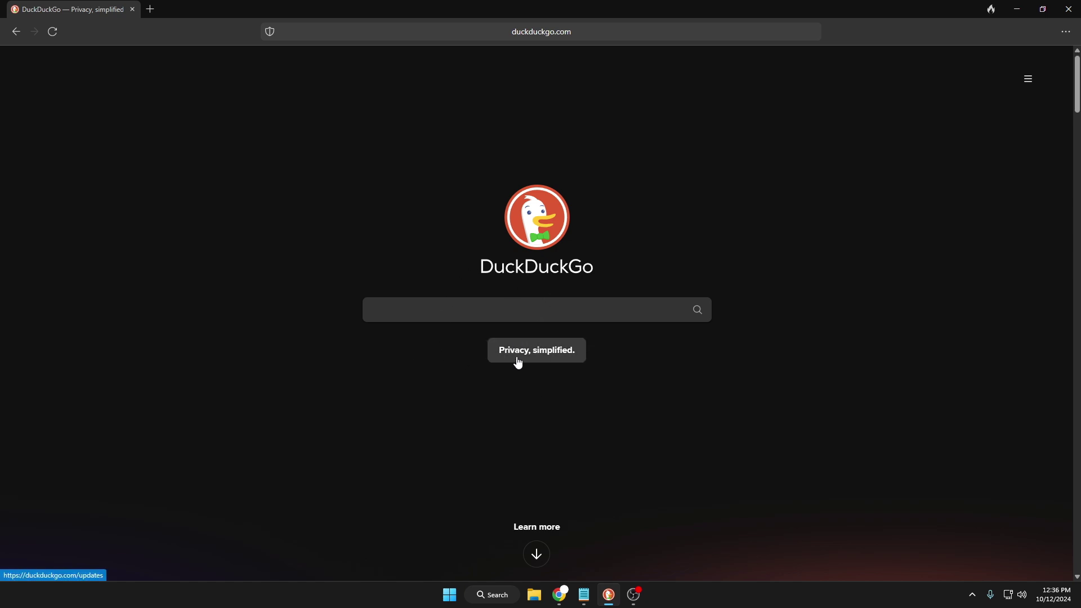
click(1067, 33)
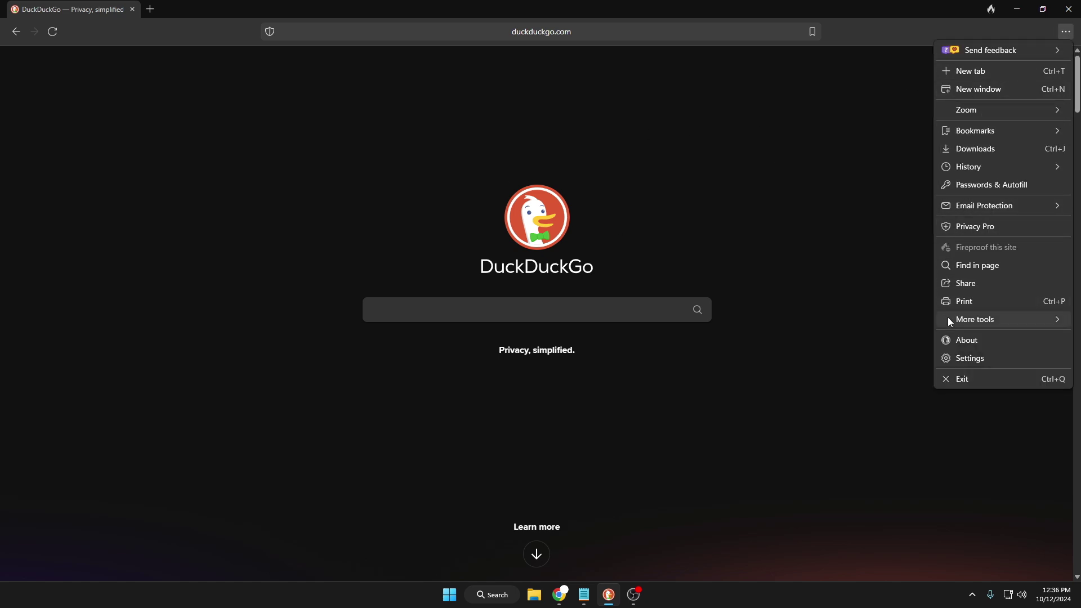
click(965, 358)
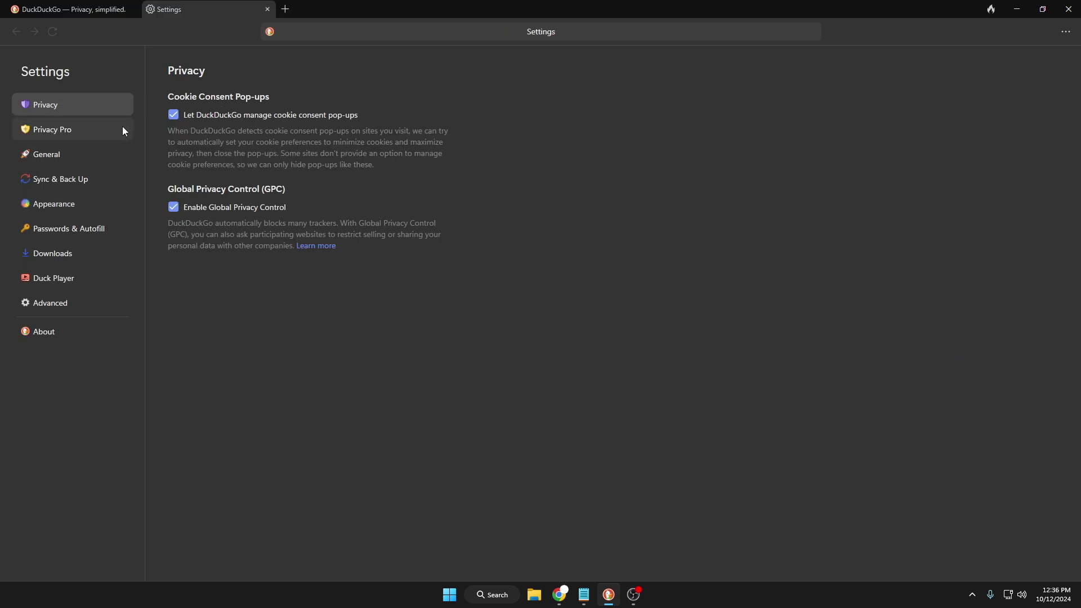
click(91, 134)
click(59, 159)
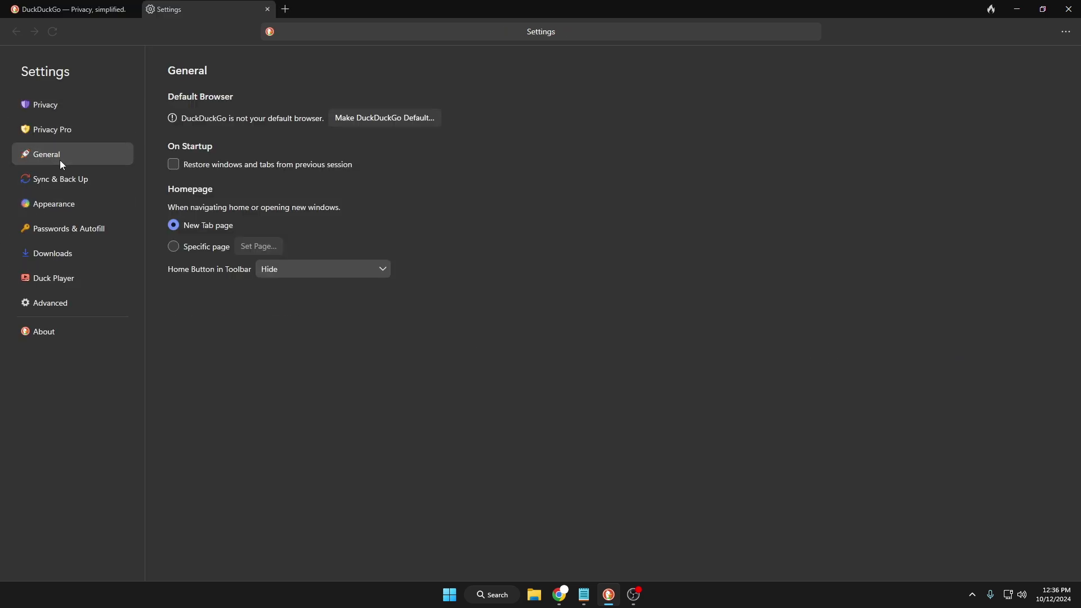
click(62, 183)
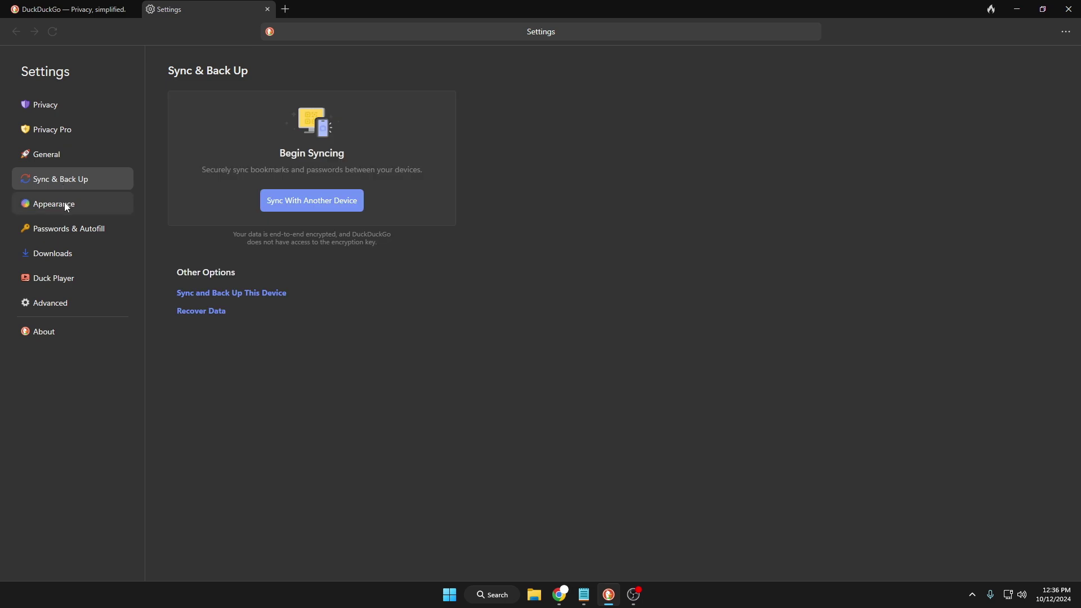
click(64, 203)
click(66, 236)
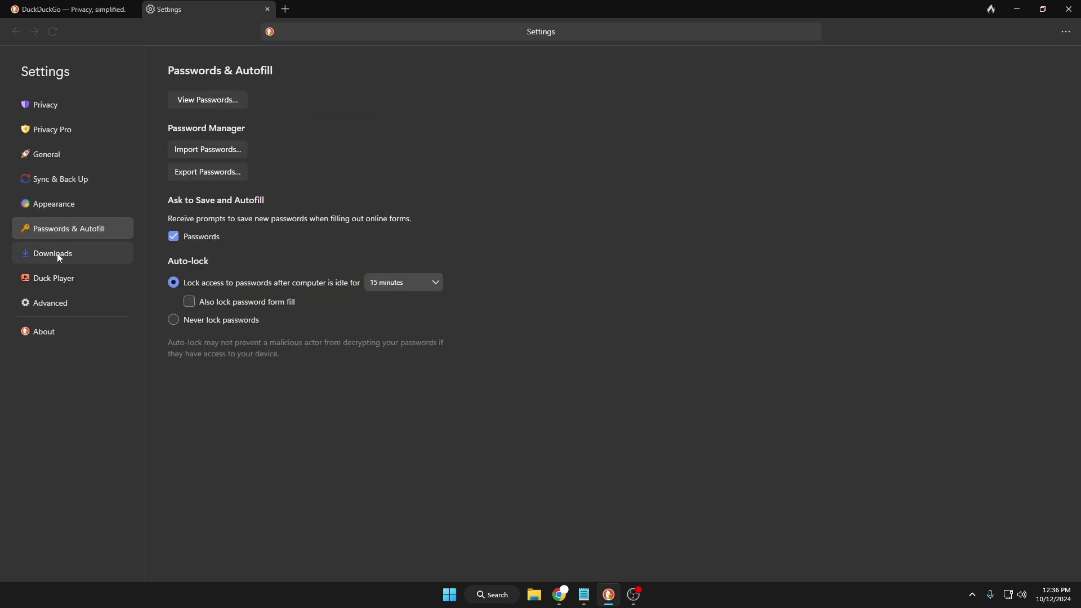
click(56, 288)
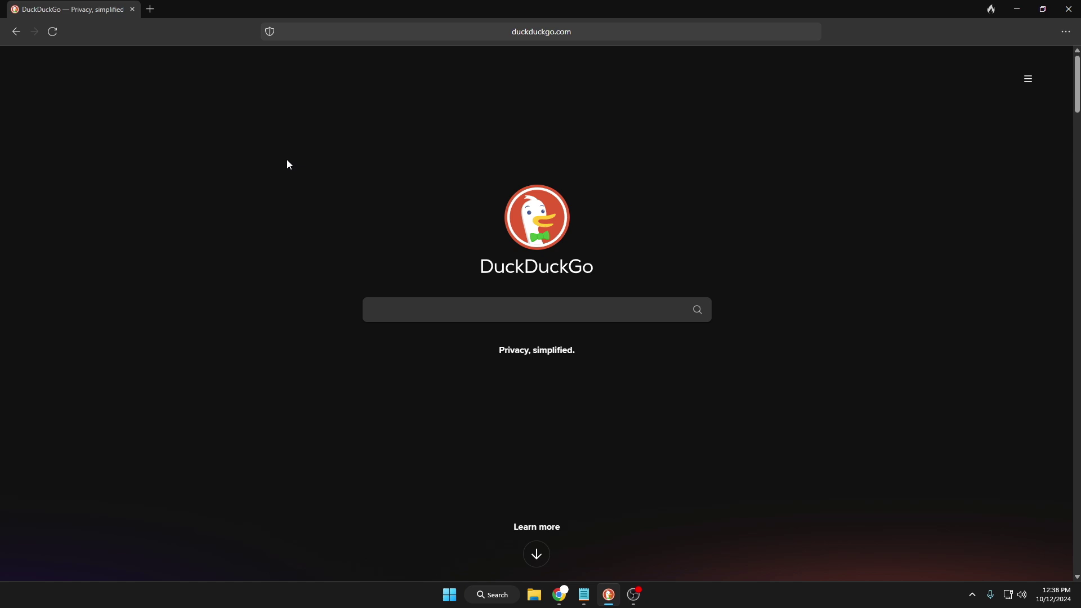
Open a new tab, then open the SastaSafar last-minute flight deals ad from the flight-deals results
click(149, 9)
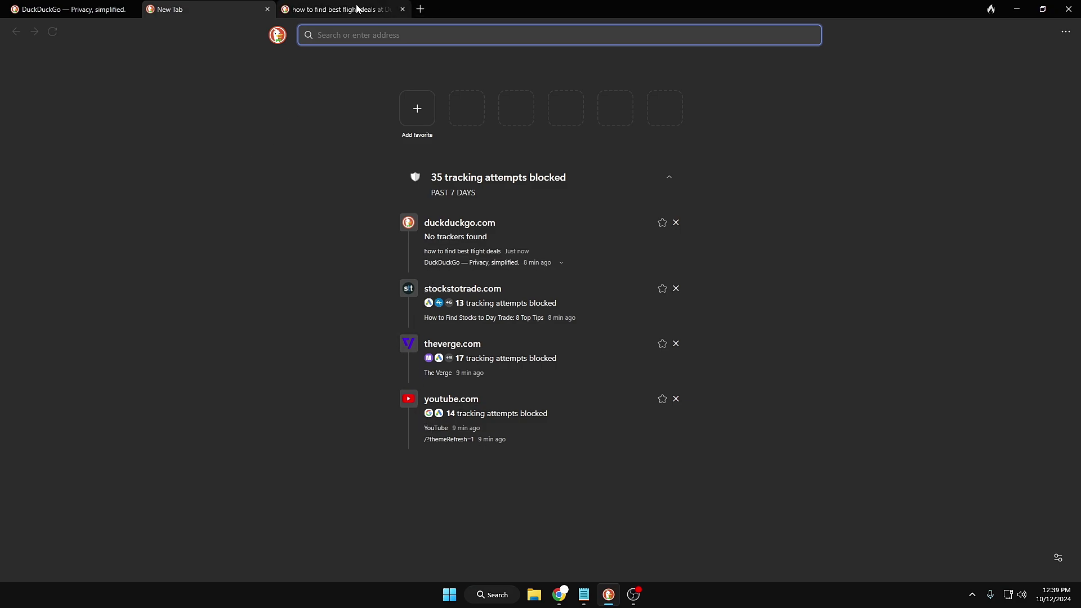
click(337, 9)
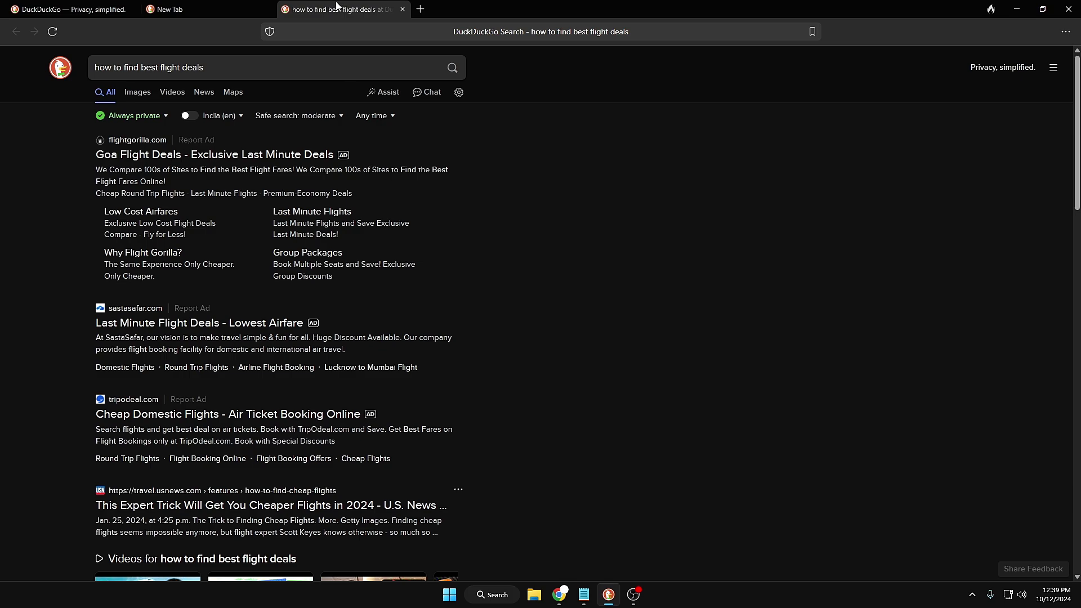
click(154, 325)
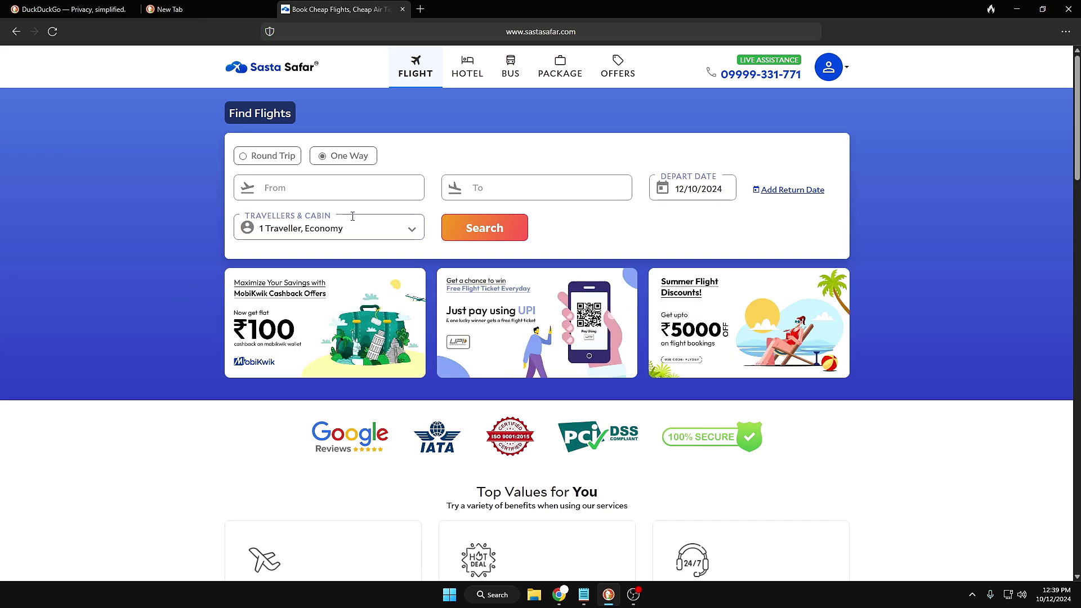
Scroll through the SastaSafar booking page, then return to the flight-deals search results
scroll(312, 264, down, 6)
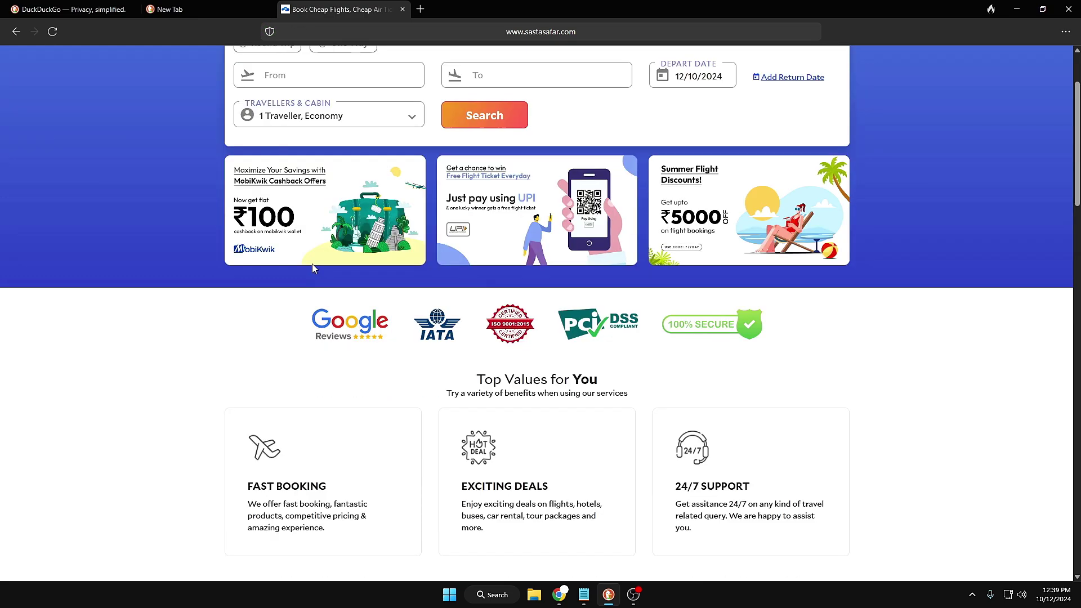
scroll(312, 281, down, 11)
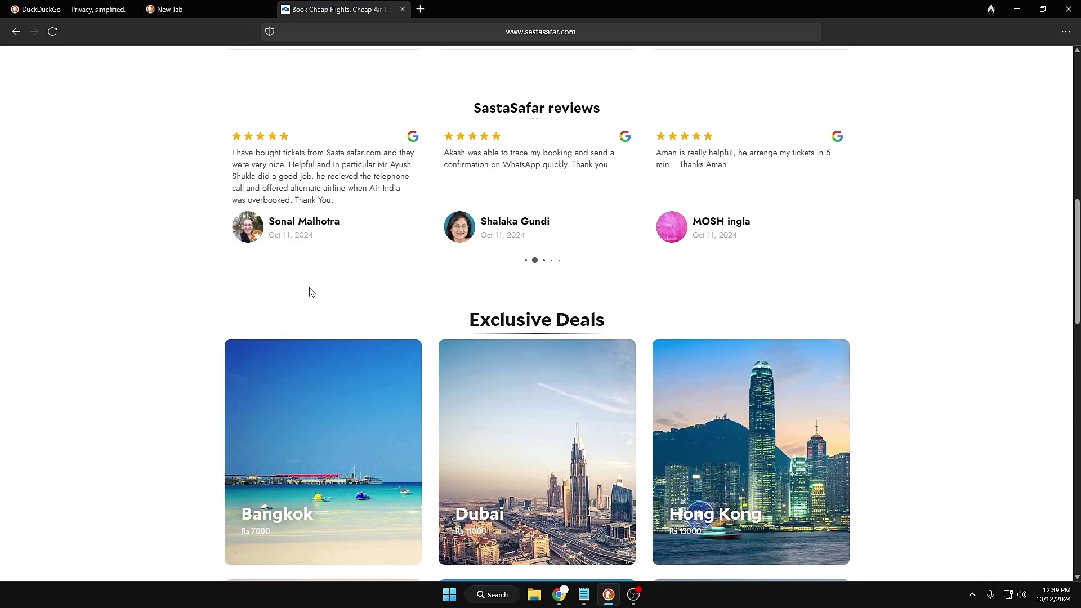
scroll(310, 293, down, 7)
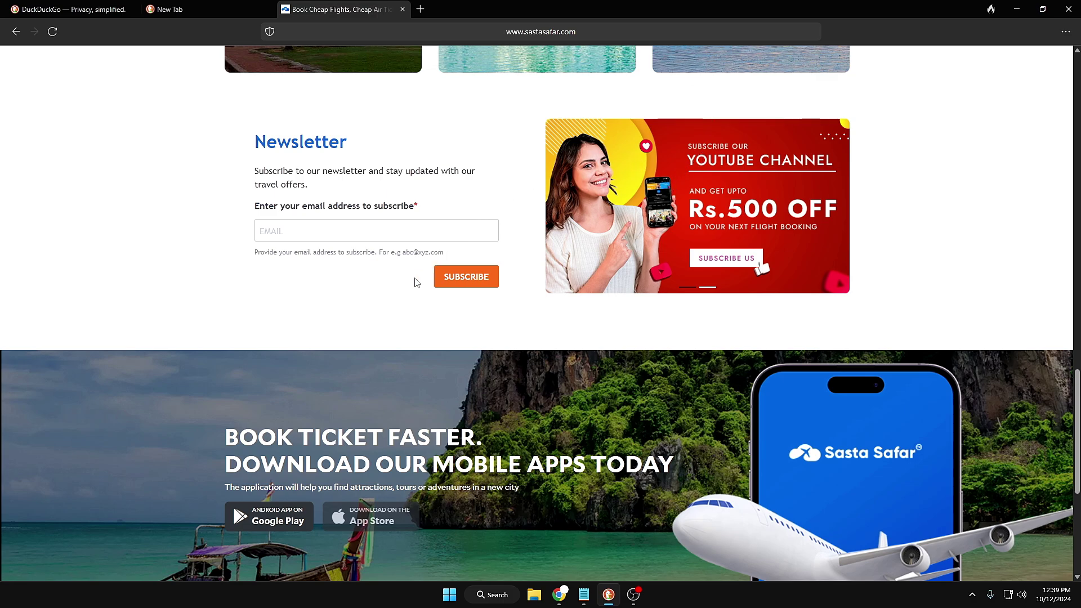
scroll(309, 332, down, 4)
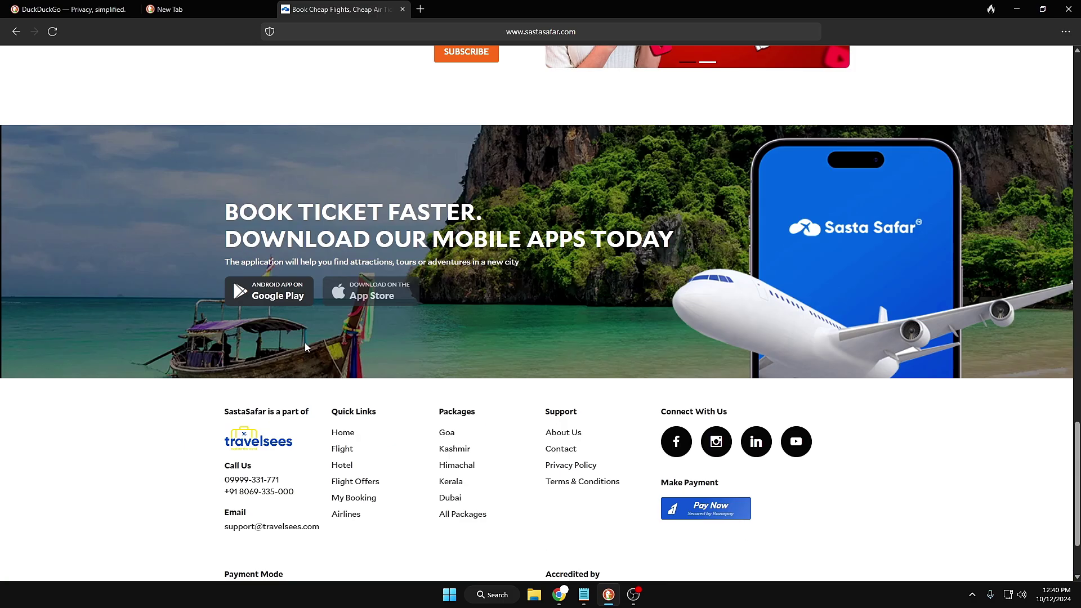
click(16, 32)
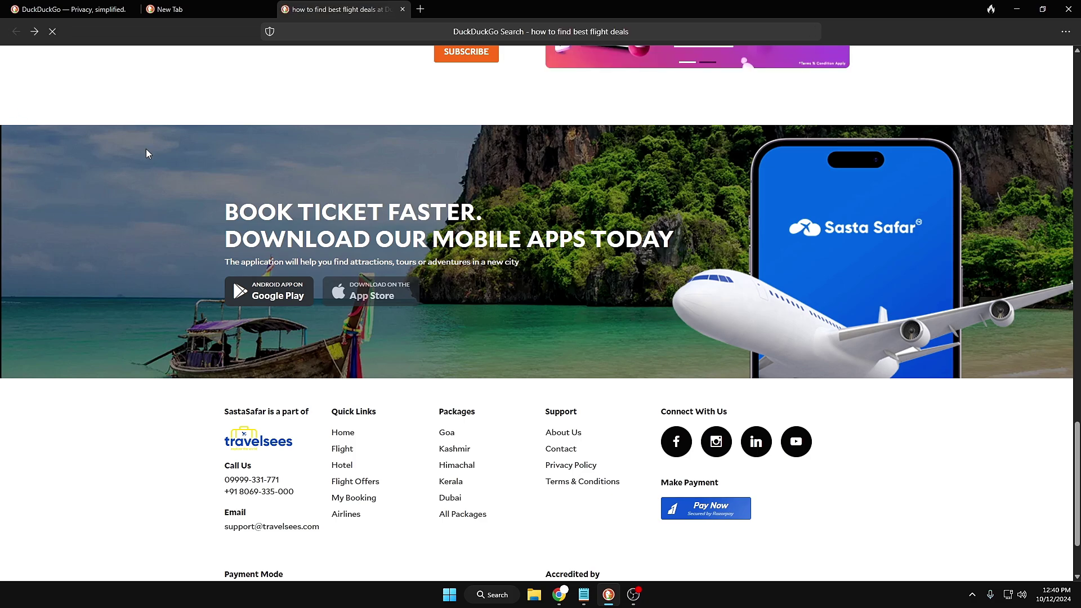
Open the KAYAK cheap flights guide from the search results and scroll through it
scroll(246, 277, down, 3)
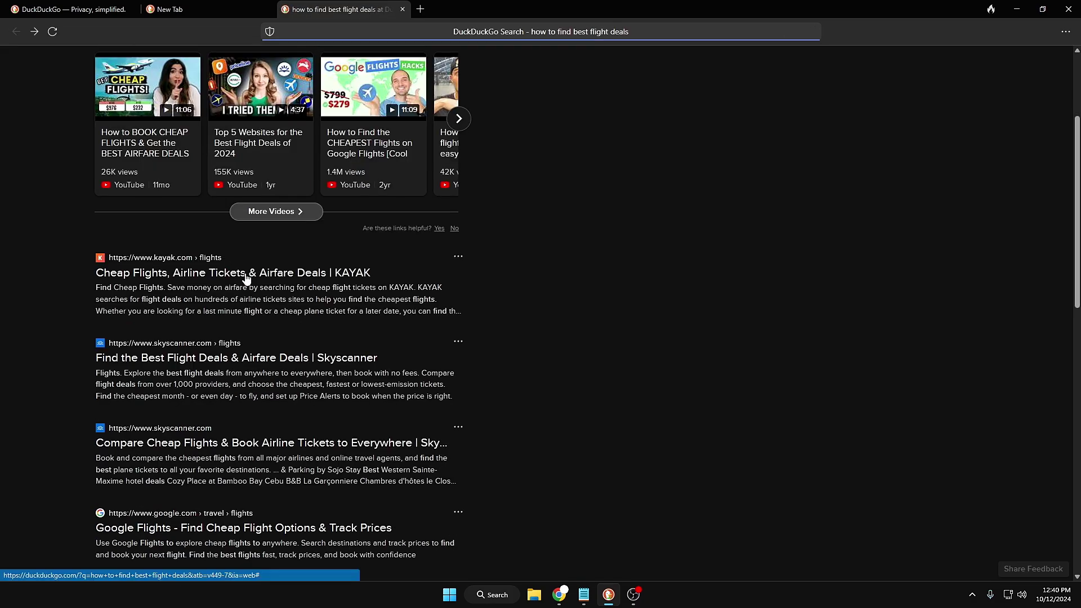
click(246, 277)
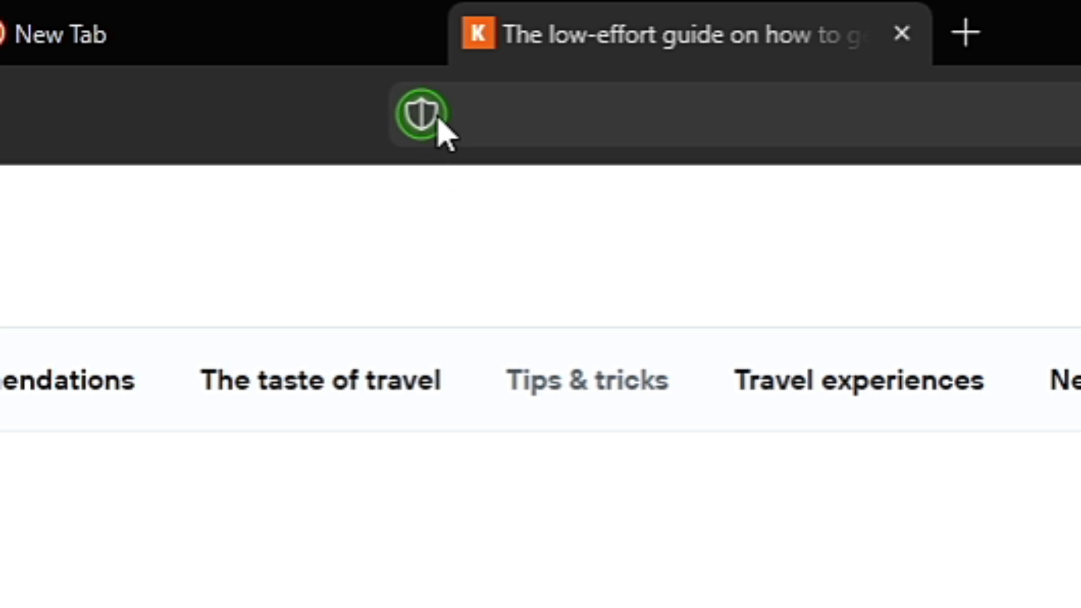
scroll(480, 378, down, 10)
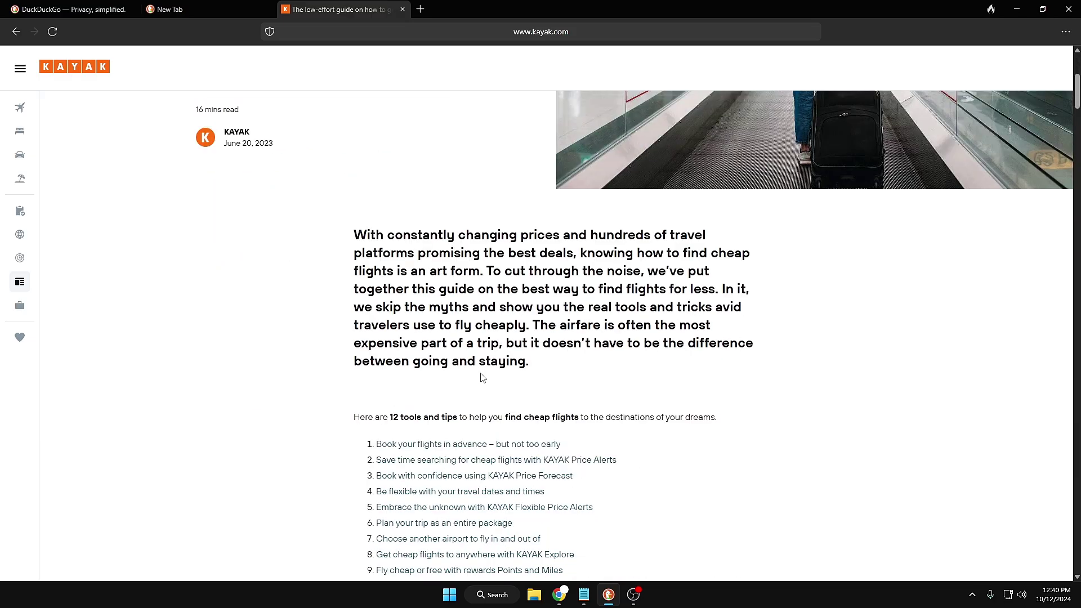
scroll(480, 379, down, 8)
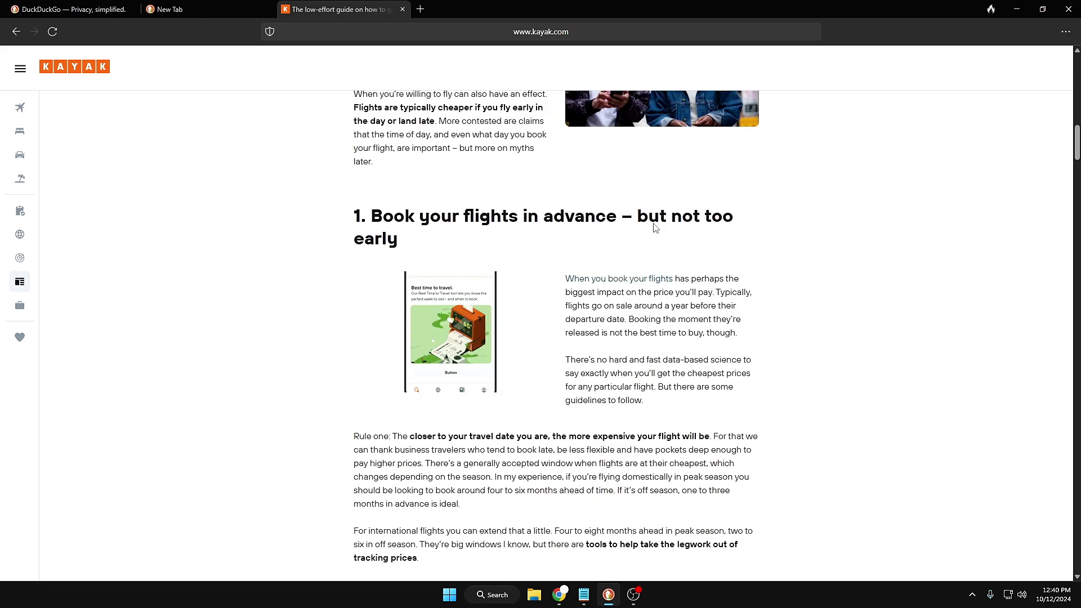
scroll(524, 388, down, 4)
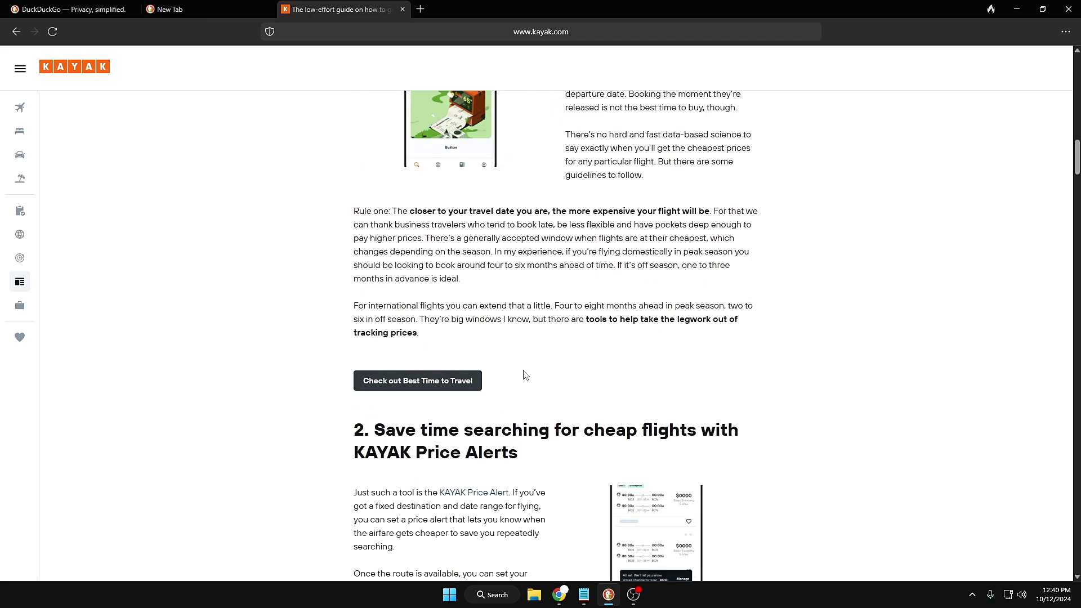
Finish reading the KAYAK guide, then open a new tab showing 48 blocked tracking attempts
scroll(522, 374, down, 2)
scroll(522, 374, down, 4)
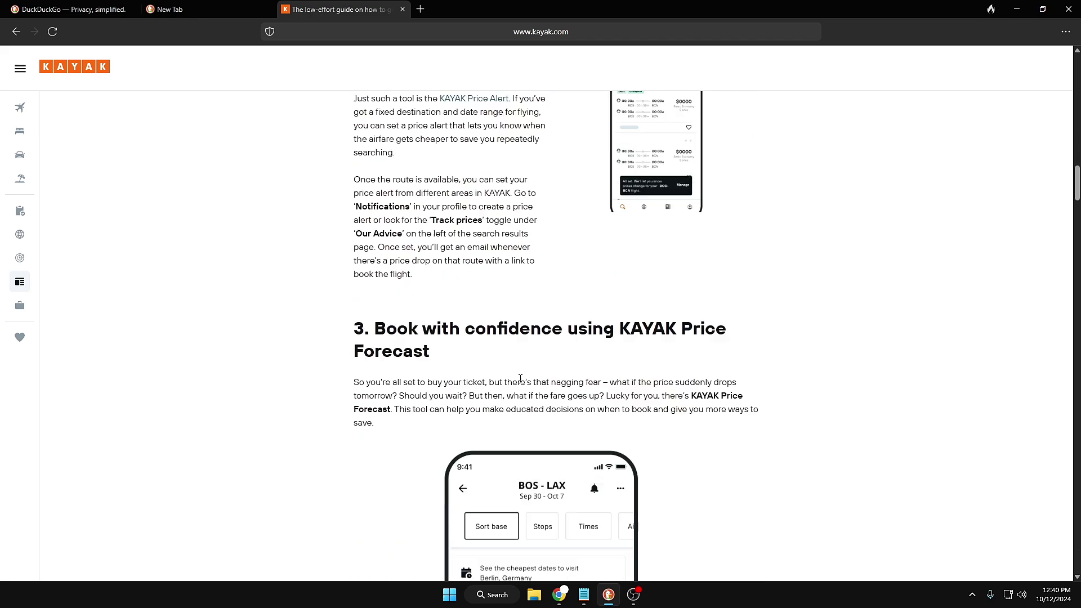
scroll(514, 366, down, 3)
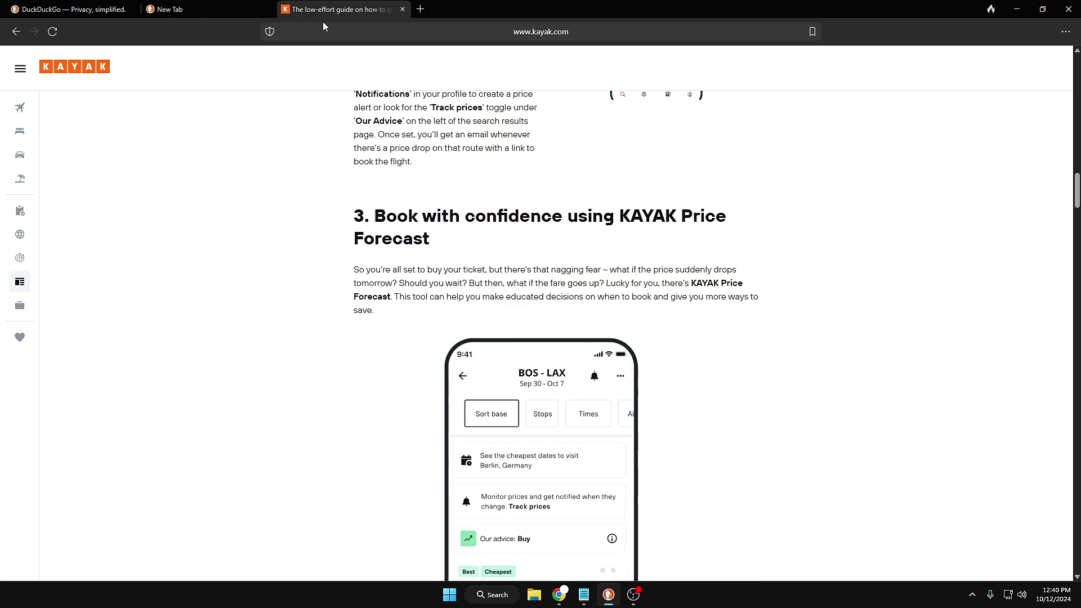
click(419, 10)
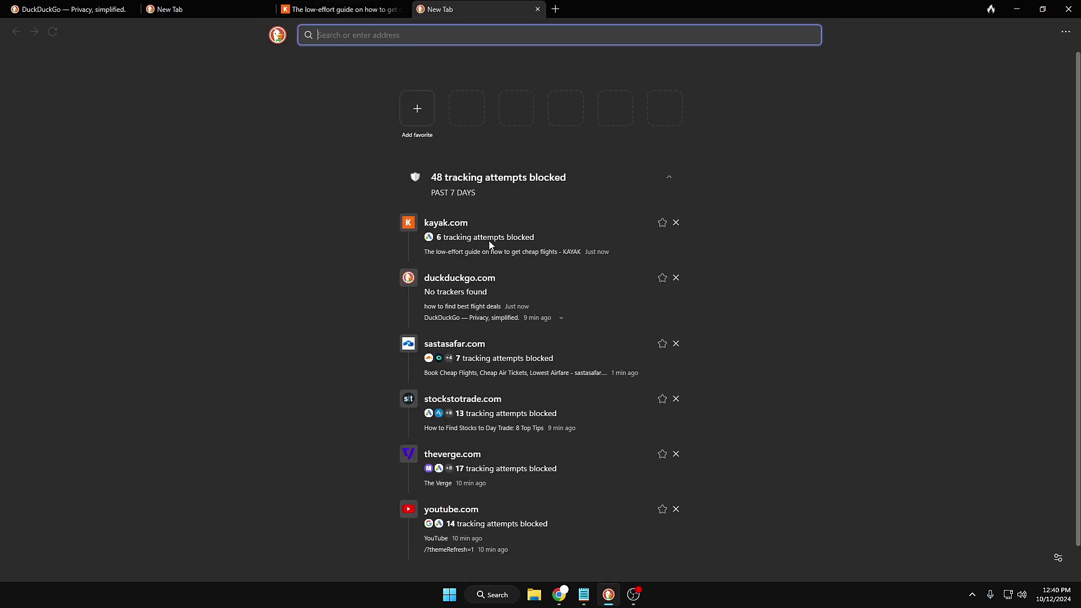
Switch to the KAYAK flight-deals article tab
click(328, 8)
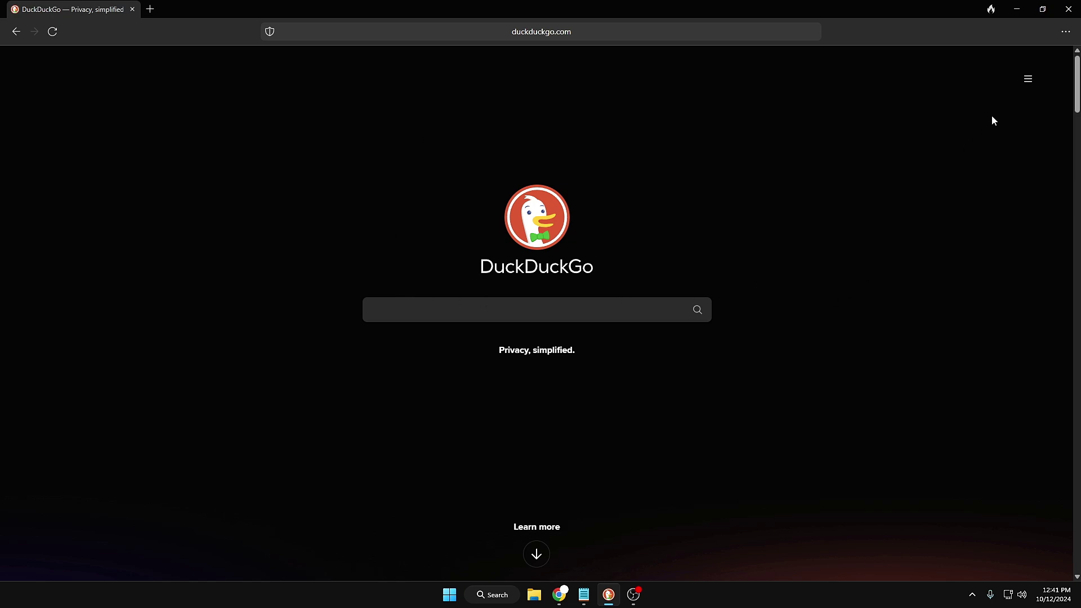
Choose Enable Email Protection from the ⋯ menu's Email Protection submenu
click(1068, 32)
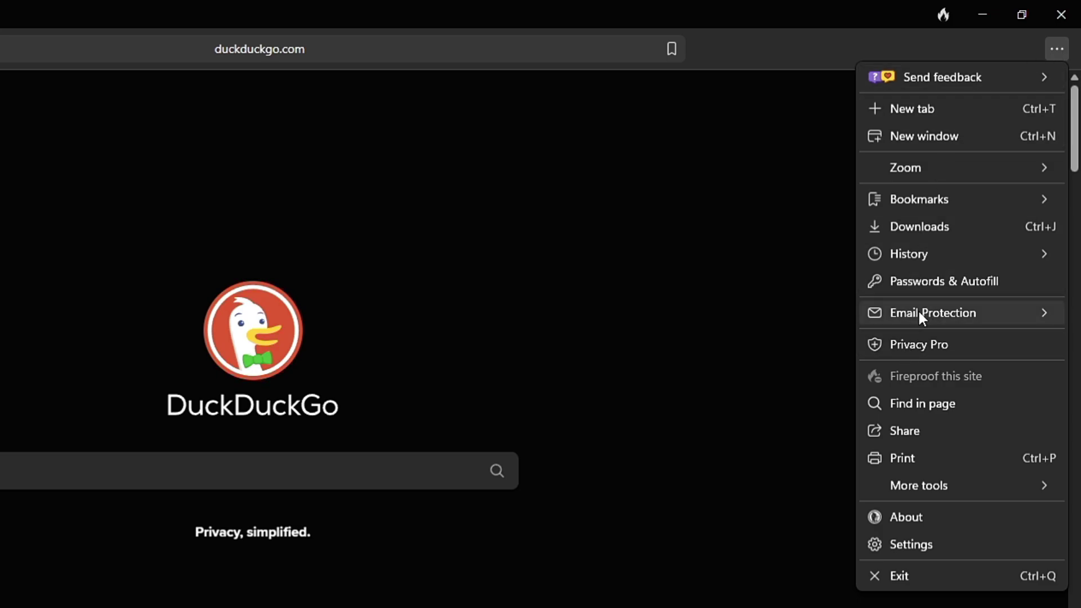
mouse_move(977, 208)
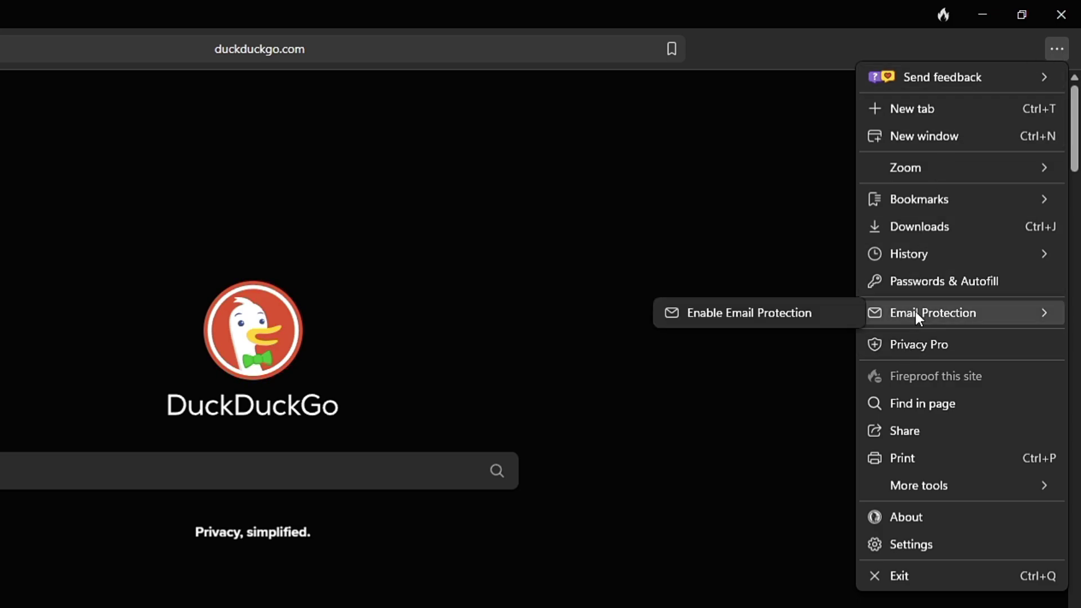
click(726, 313)
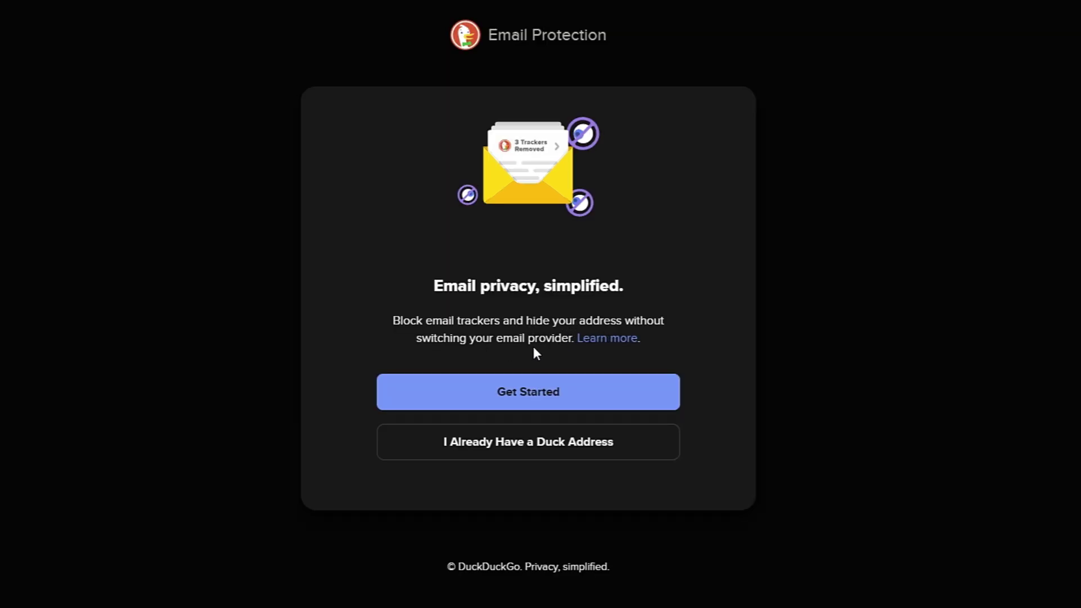
Get Started, then pass the welcome page and the Privacy Policy to the Duck Address form
click(522, 391)
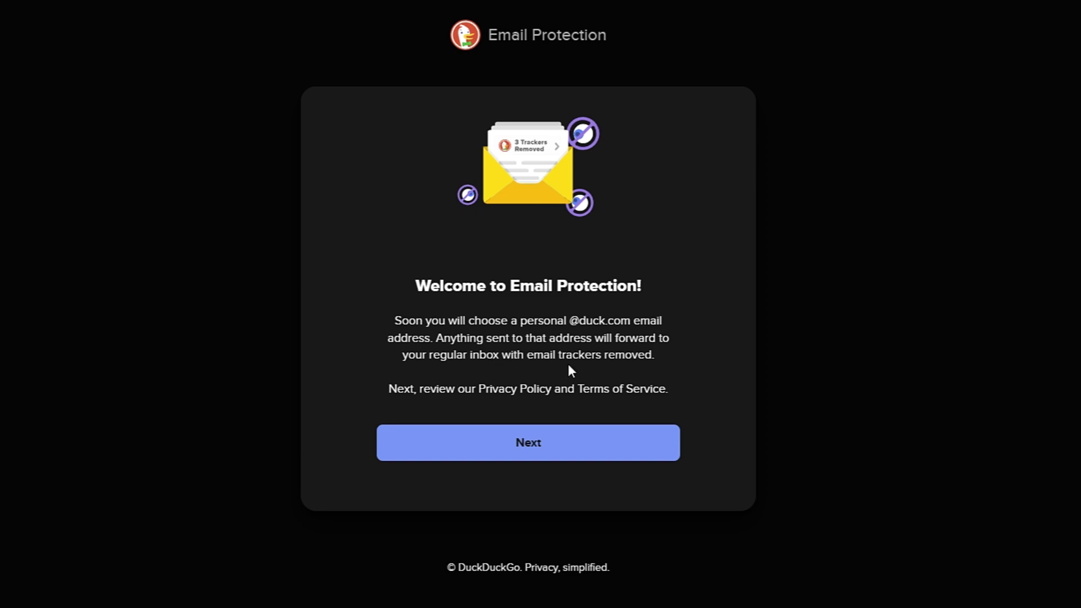
click(528, 443)
scroll(528, 442, down, 3)
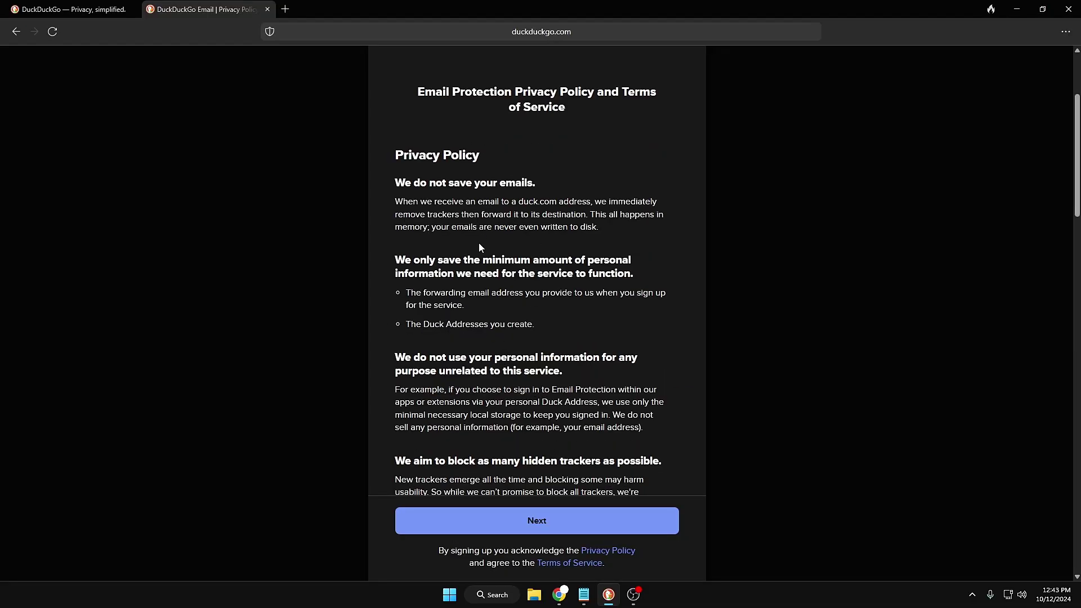
click(538, 528)
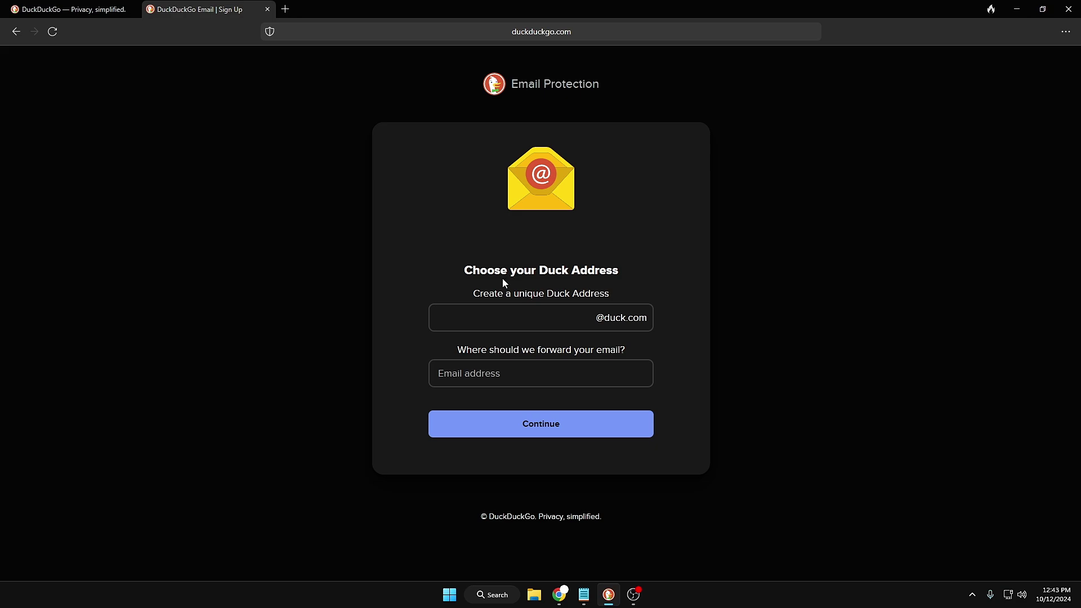
Enter the chosen Duck Address and the forwarding Gmail address, then confirm both are correct
click(553, 319)
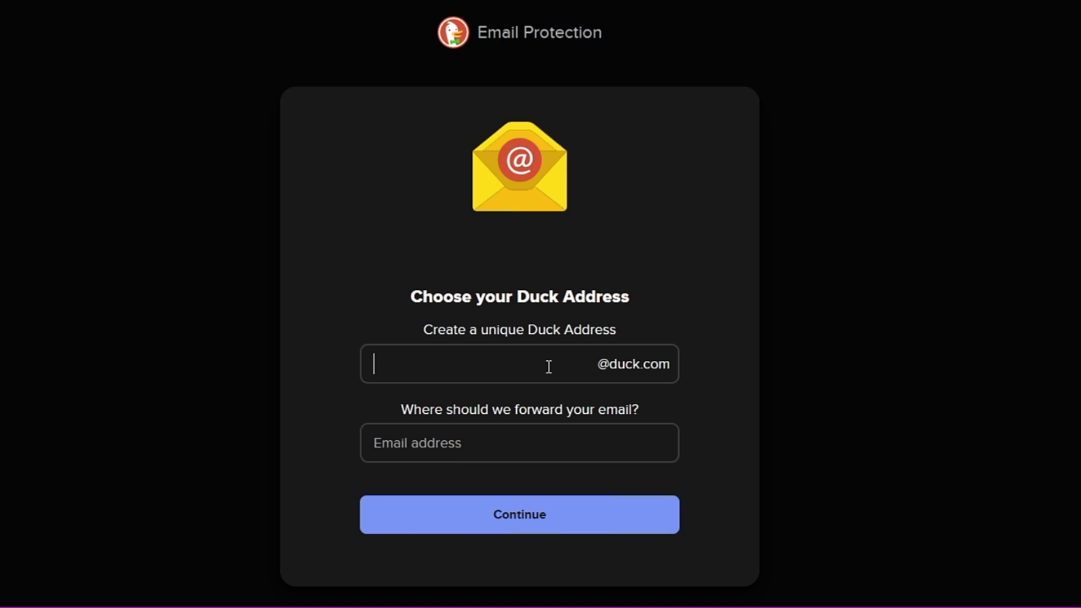
click(458, 443)
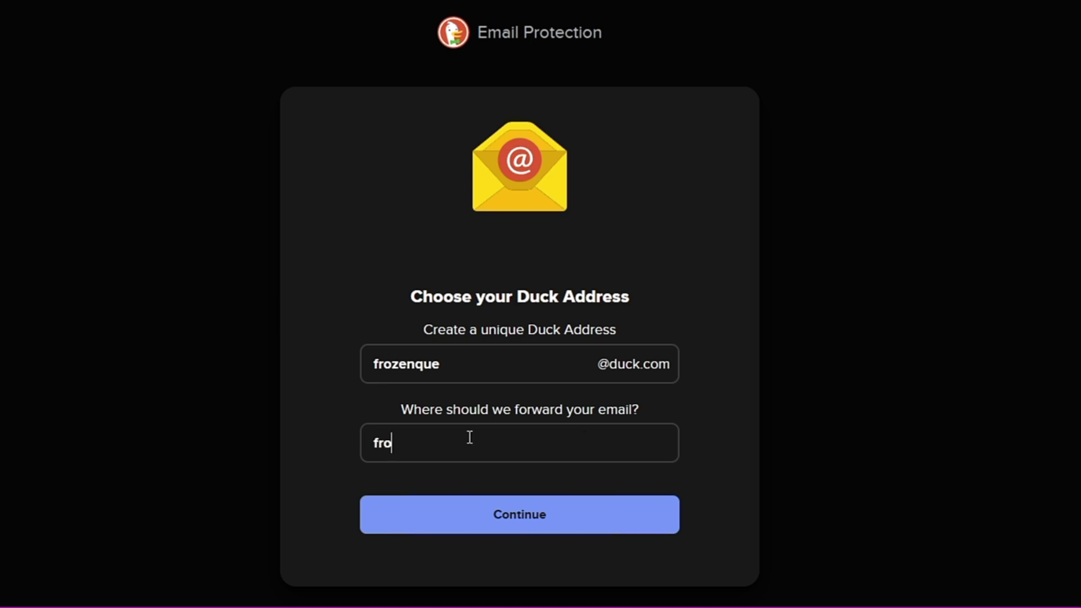
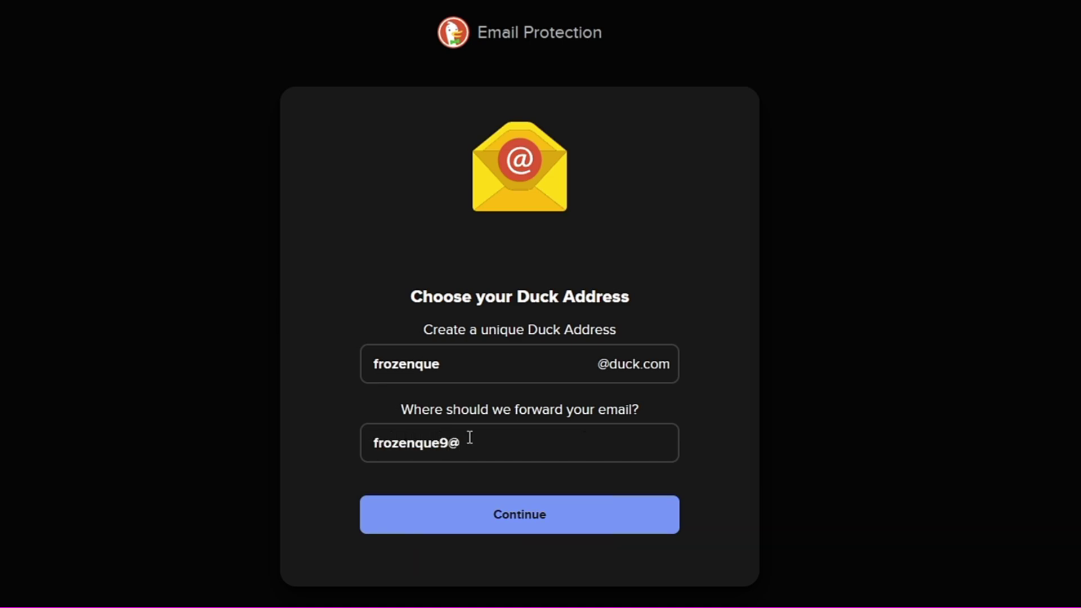
click(523, 512)
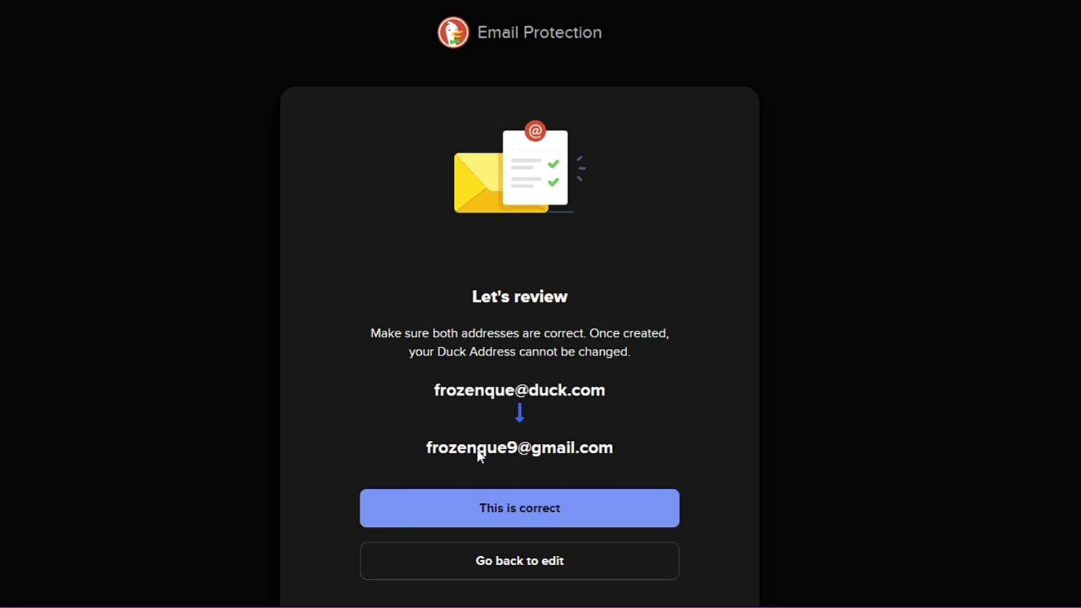
click(502, 507)
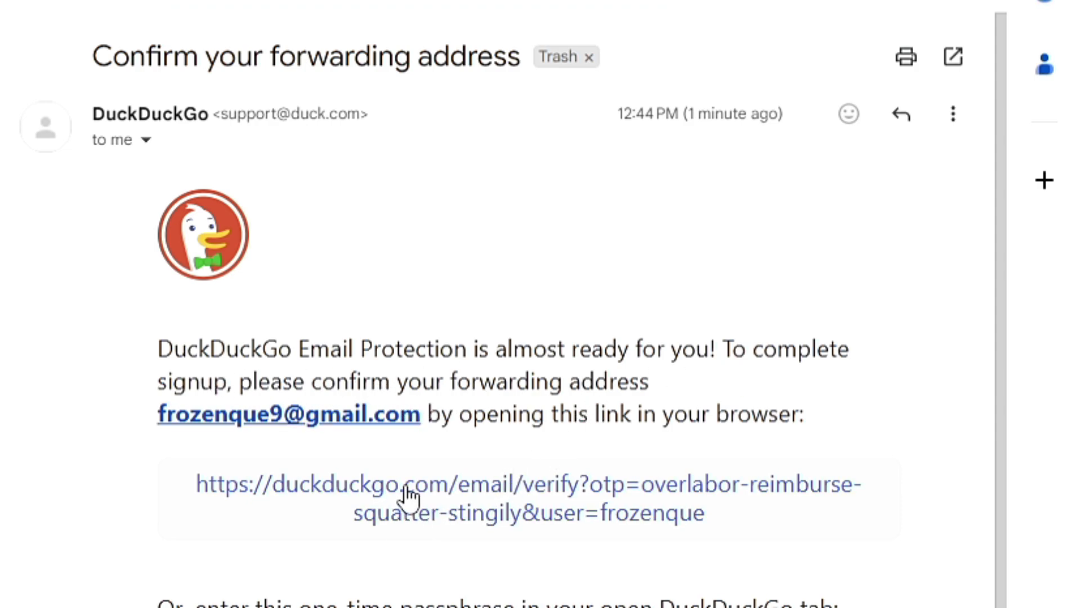
Verify via the emailed link, then finish the Next and Done screens to reach the Autofill dashboard
click(444, 500)
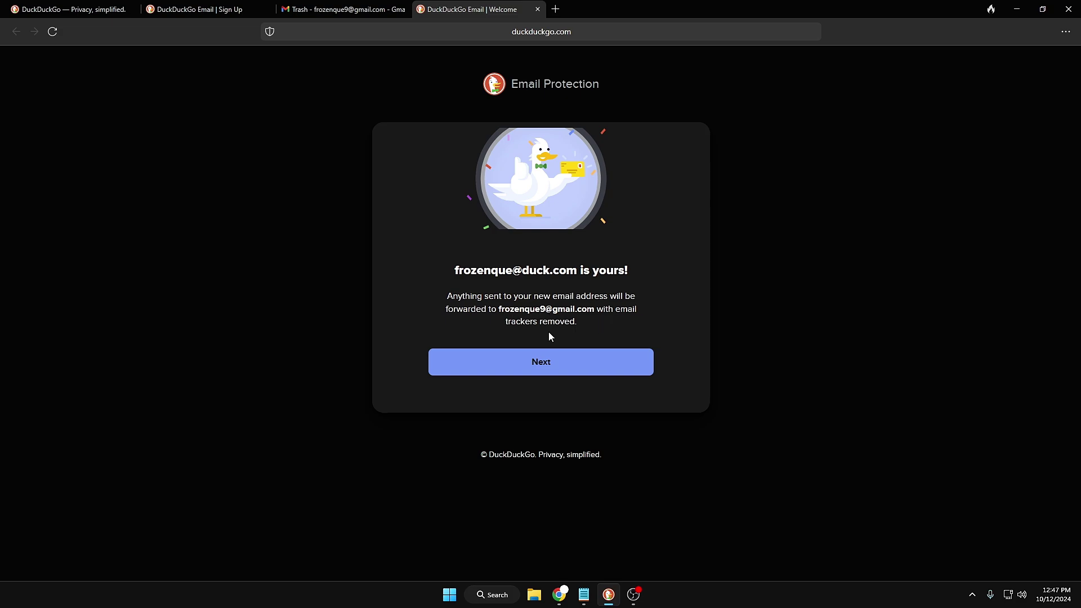
click(532, 367)
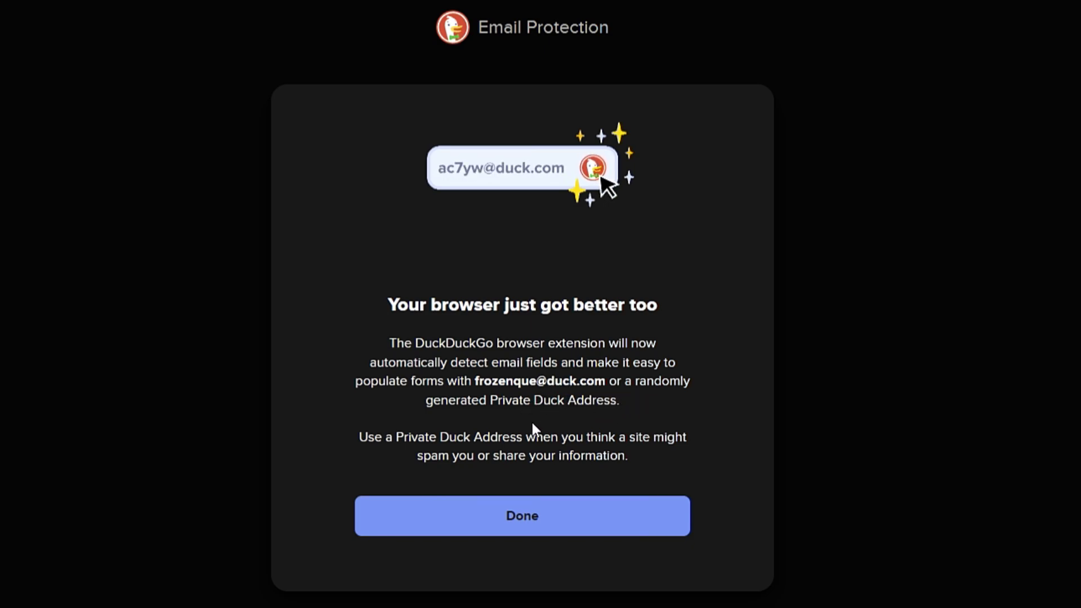
click(513, 517)
scroll(535, 506, down, 2)
drag(512, 312, 497, 312)
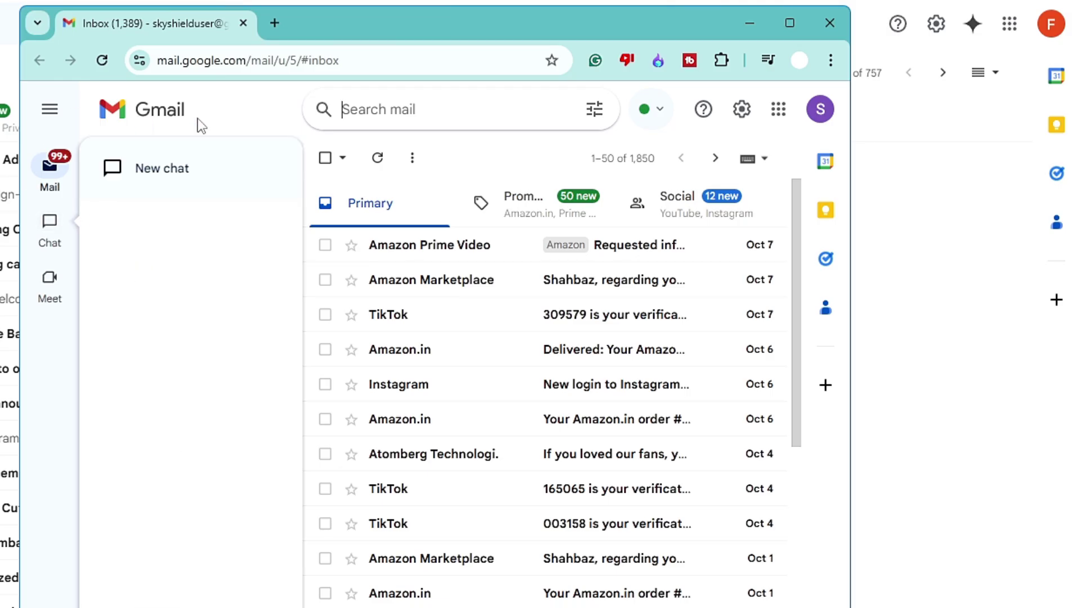
Compose and send an email with subject and body 'TEST' to the new Duck Address
click(176, 172)
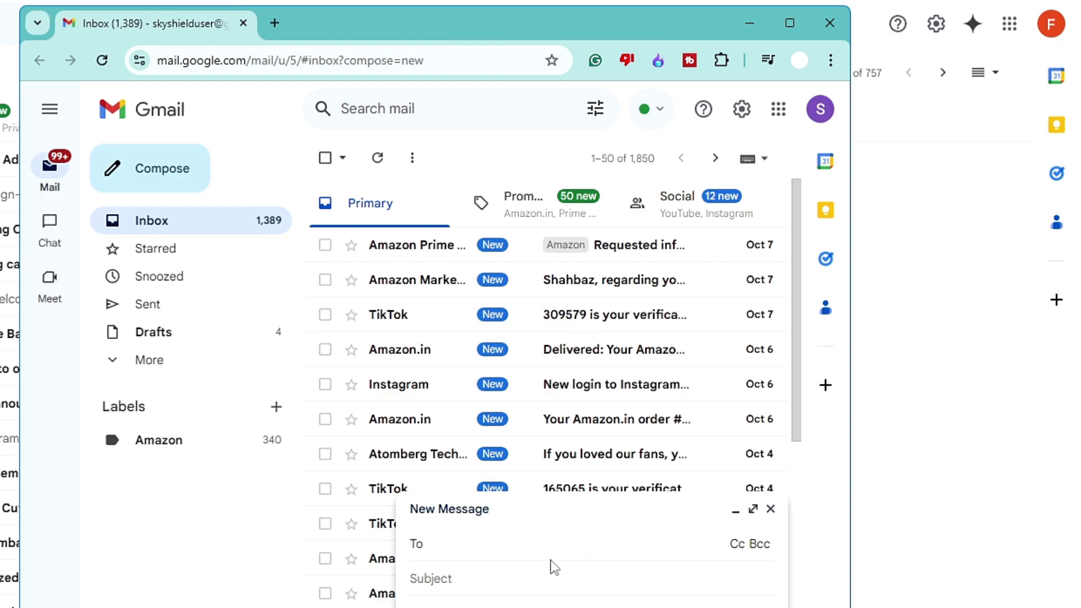
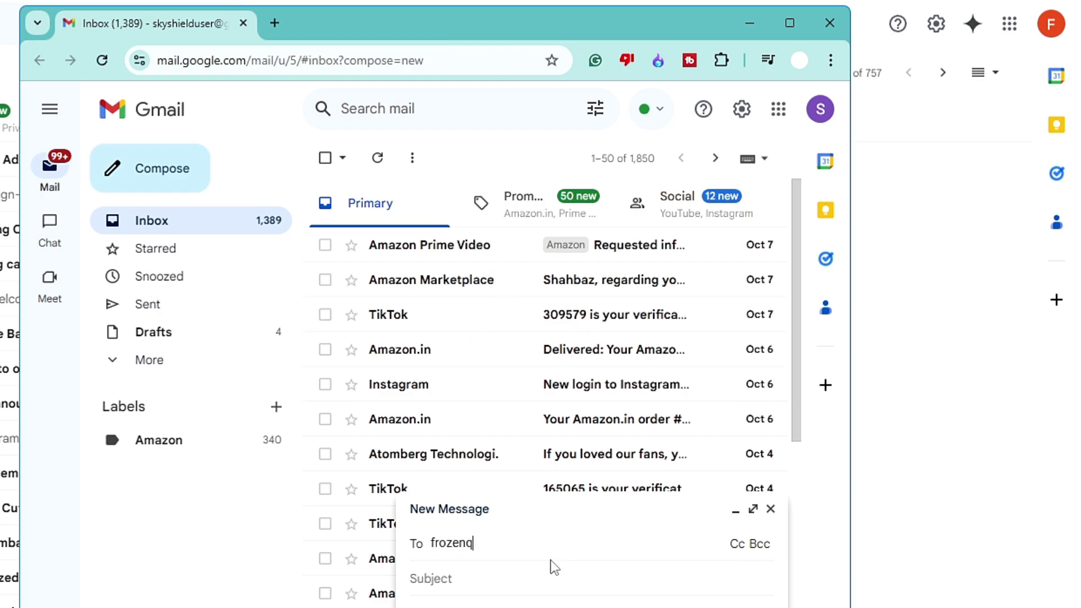
key(Tab)
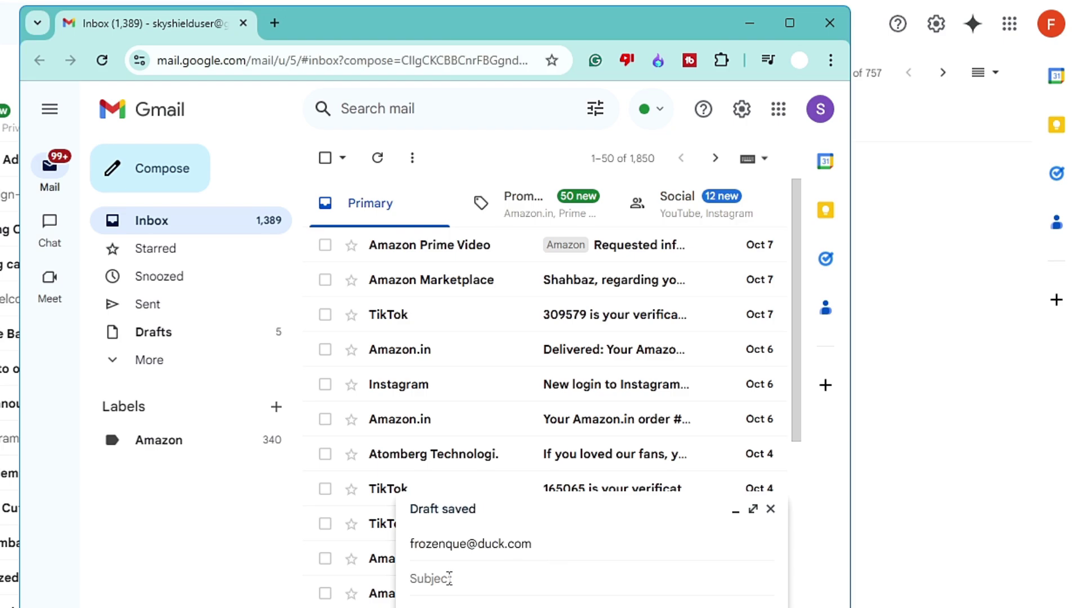
text(TEST)
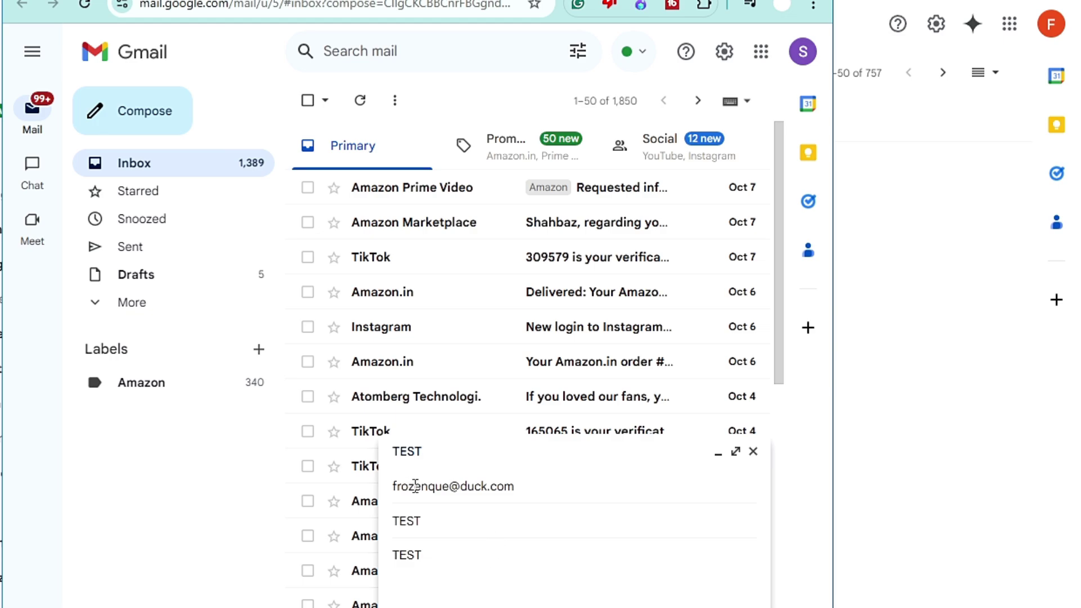
click(527, 485)
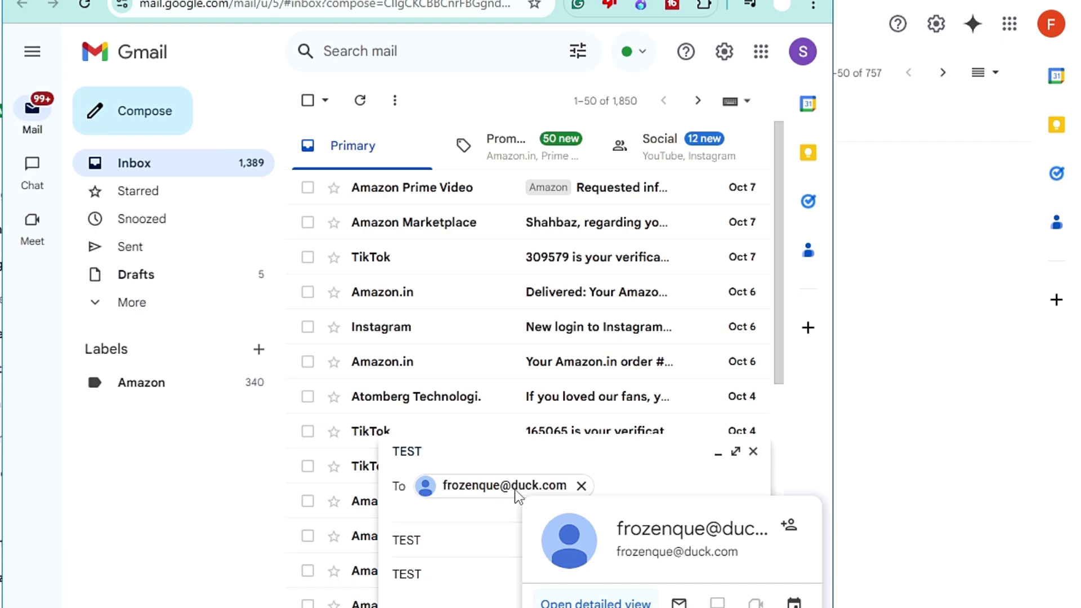
key(Tab)
key(Tab)
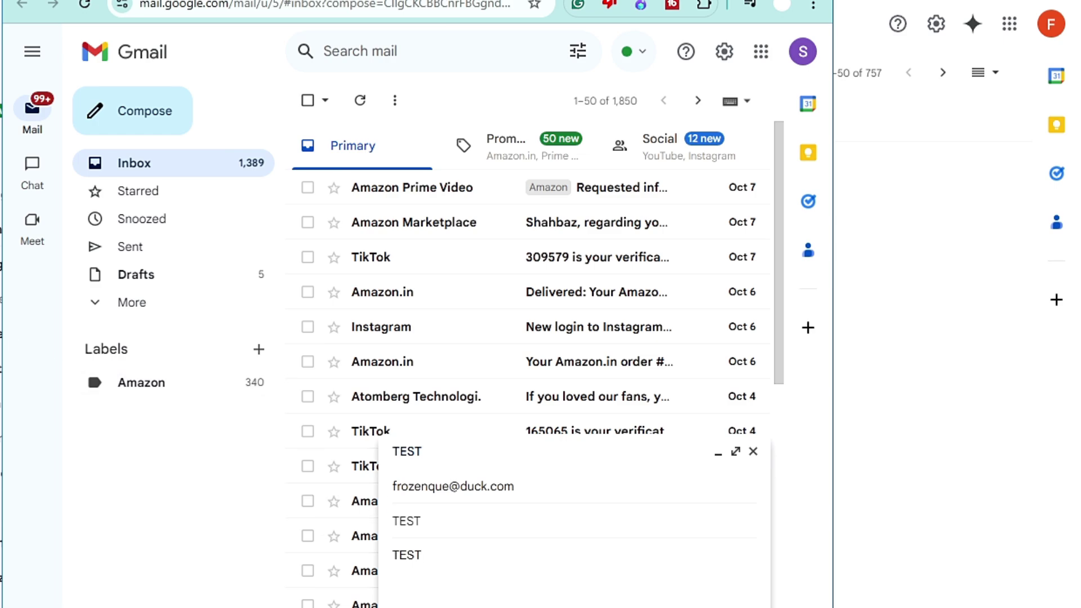
key(ctrl+Return)
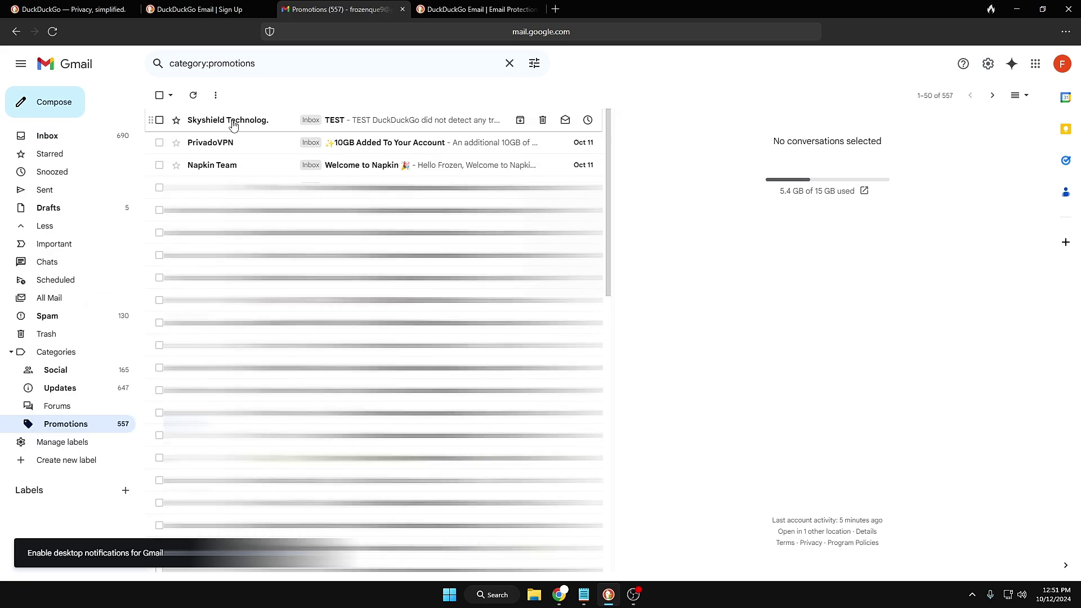
Open the forwarded TEST email in Promotions and expand its sender and recipient details
mouse_move(201, 124)
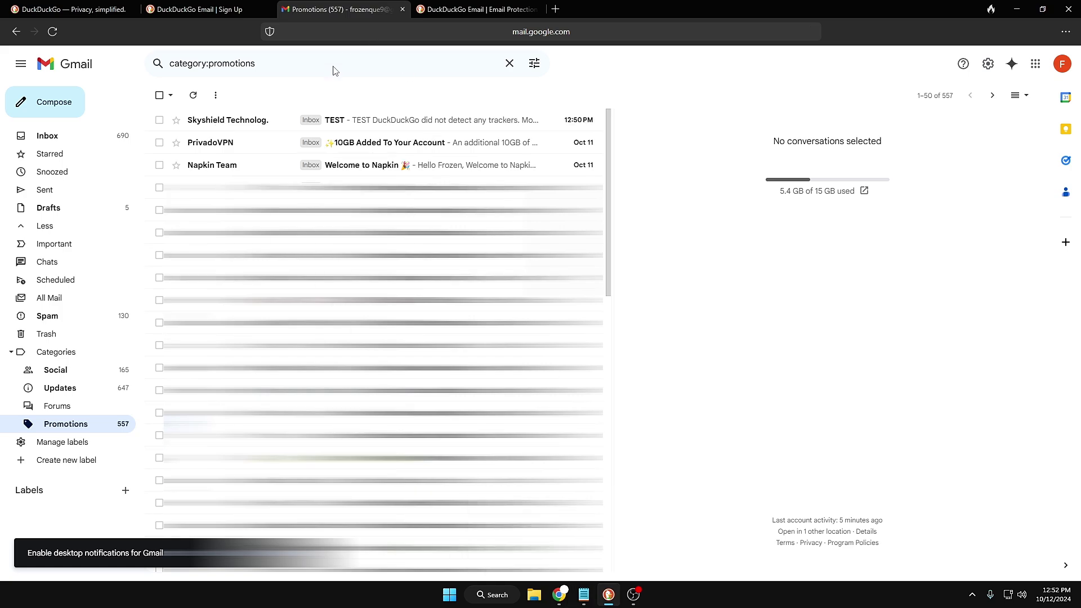
click(386, 129)
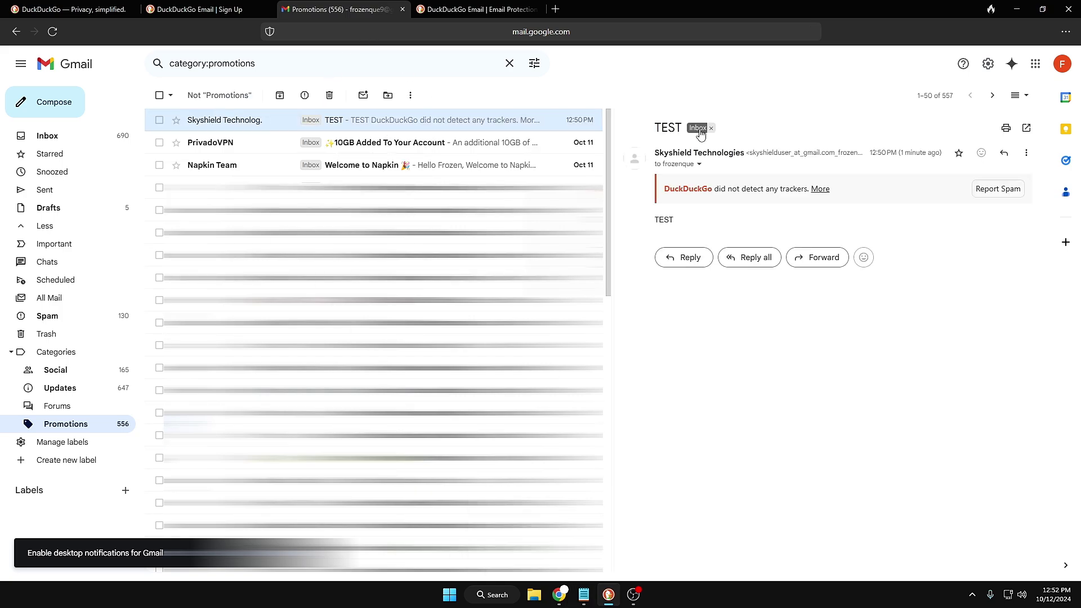
click(699, 164)
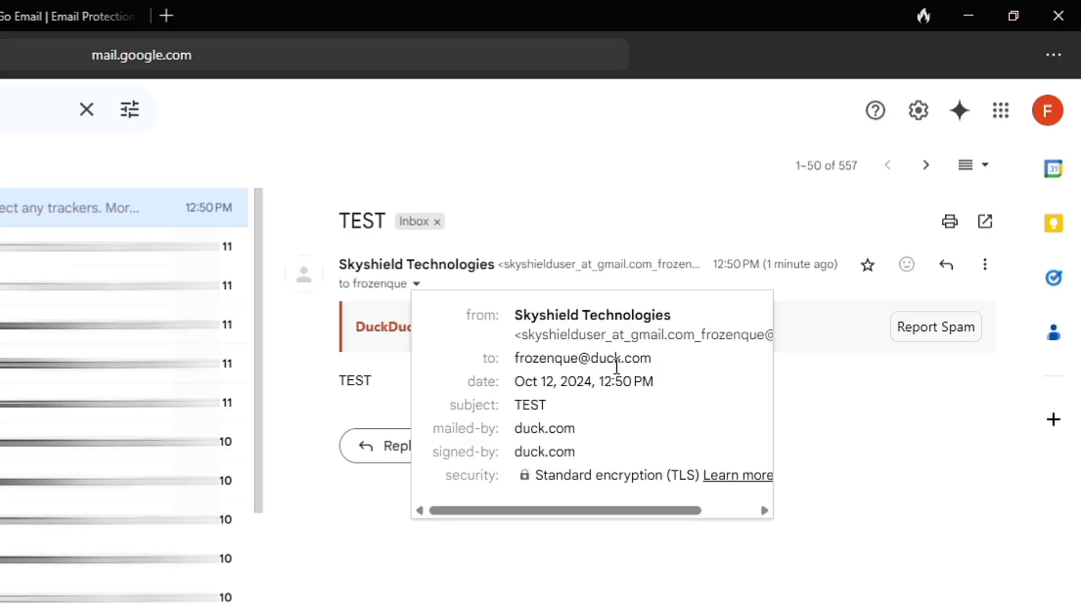
Highlight the duck.com address the email arrived through, then return to the DuckDuckGo sign-up tab
mouse_move(618, 373)
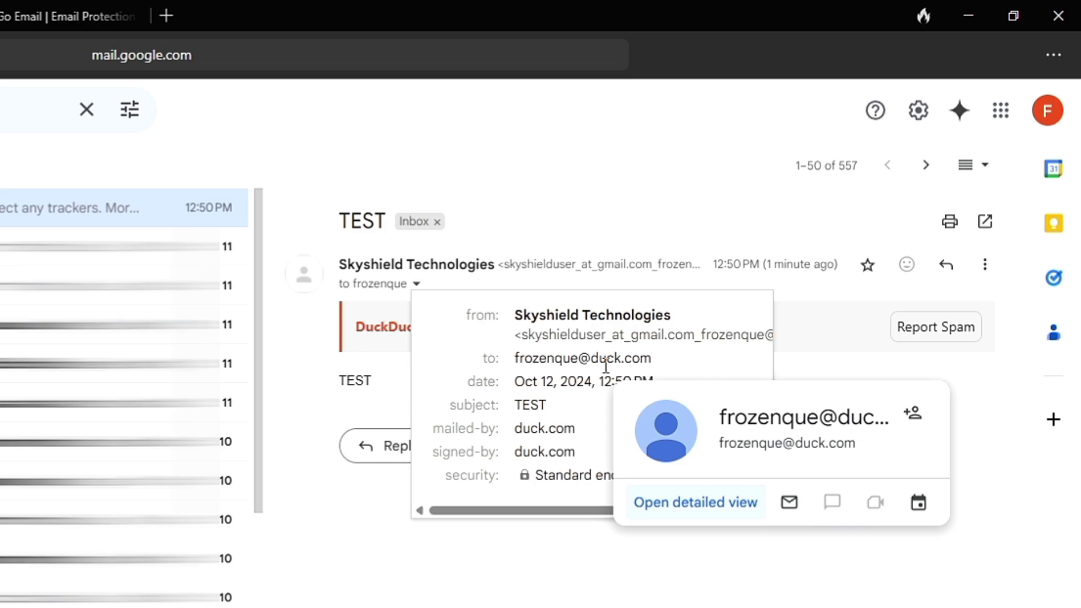
drag(658, 368, 519, 369)
mouse_move(518, 369)
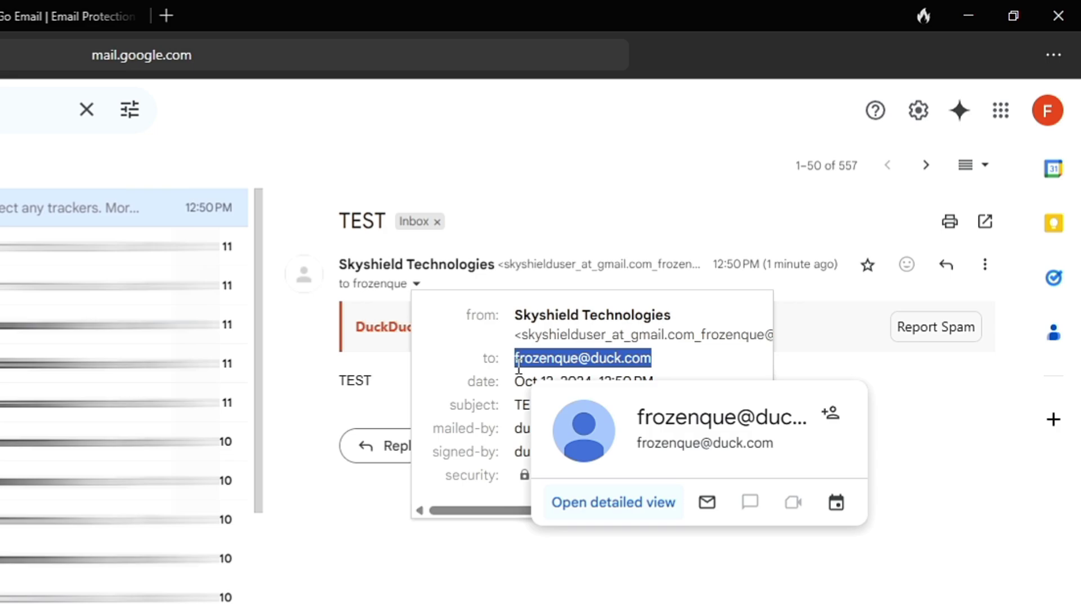
click(224, 6)
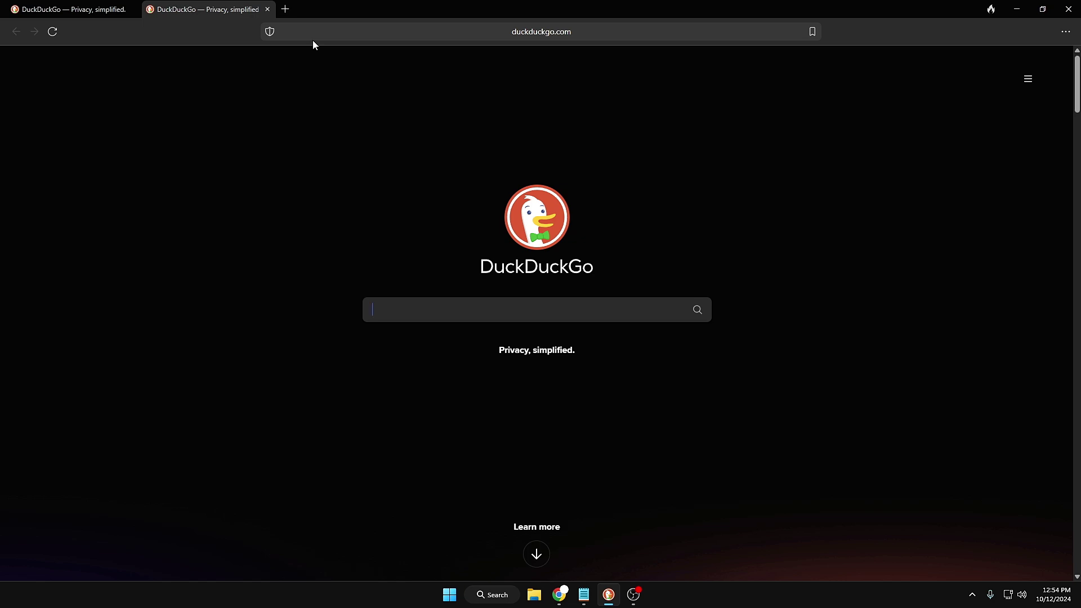
key(Return)
text(!)
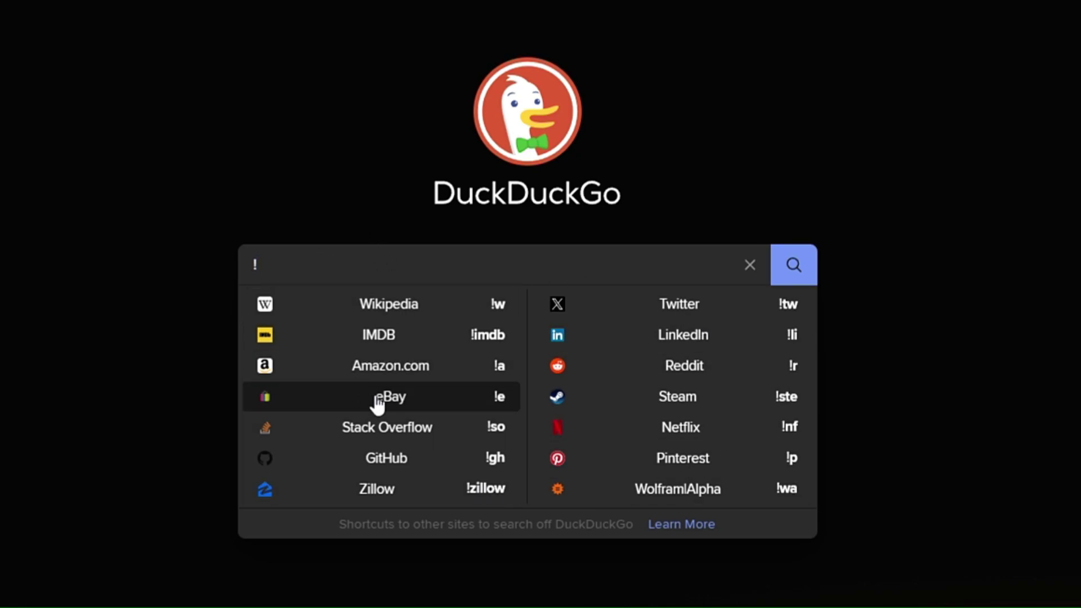
text(youtube)
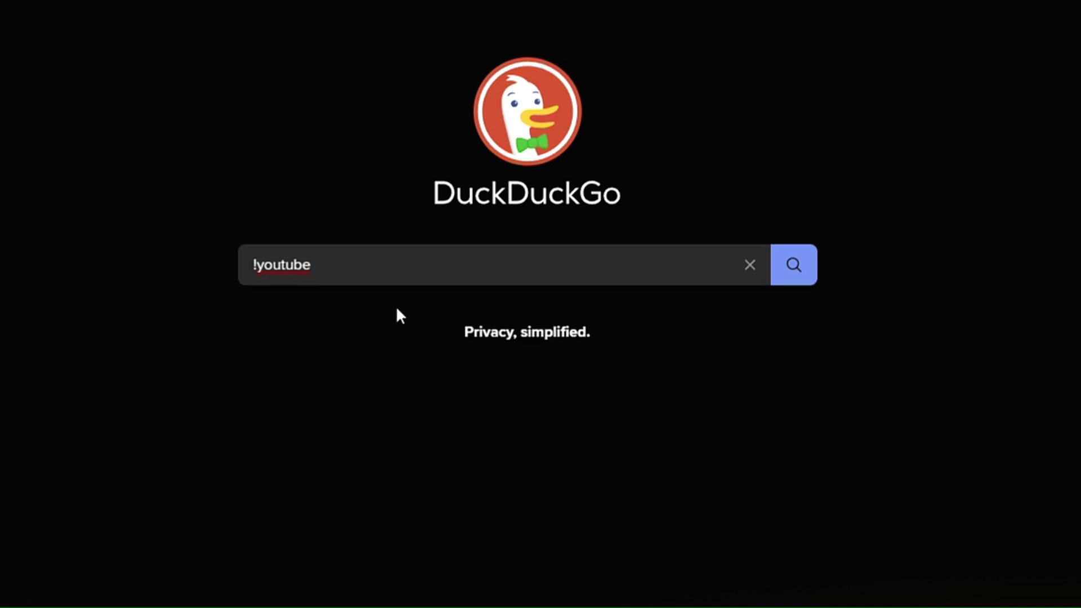
key(Return)
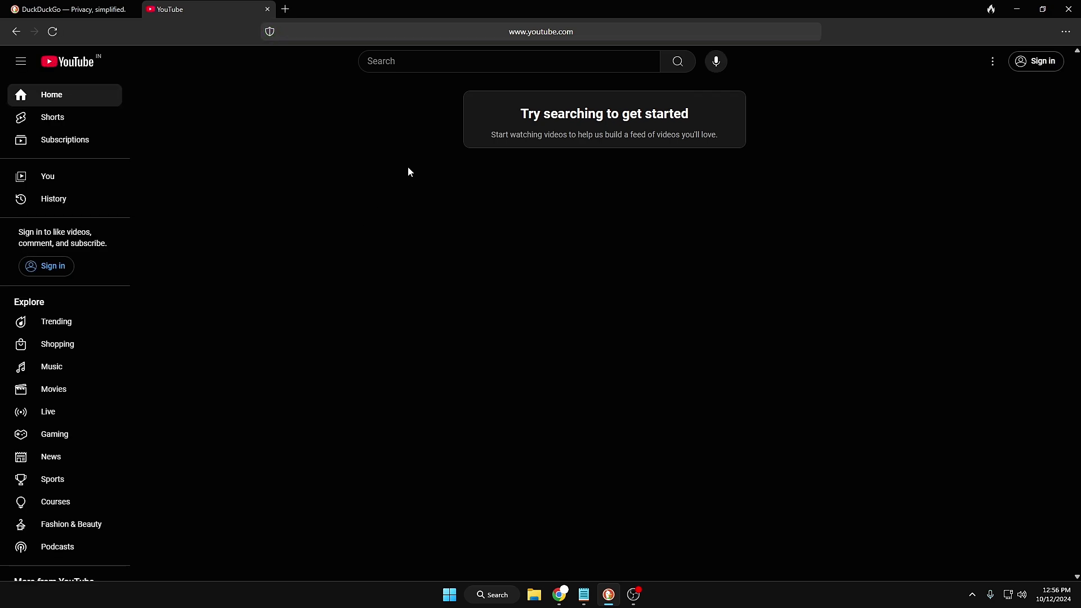
key(alt+Left)
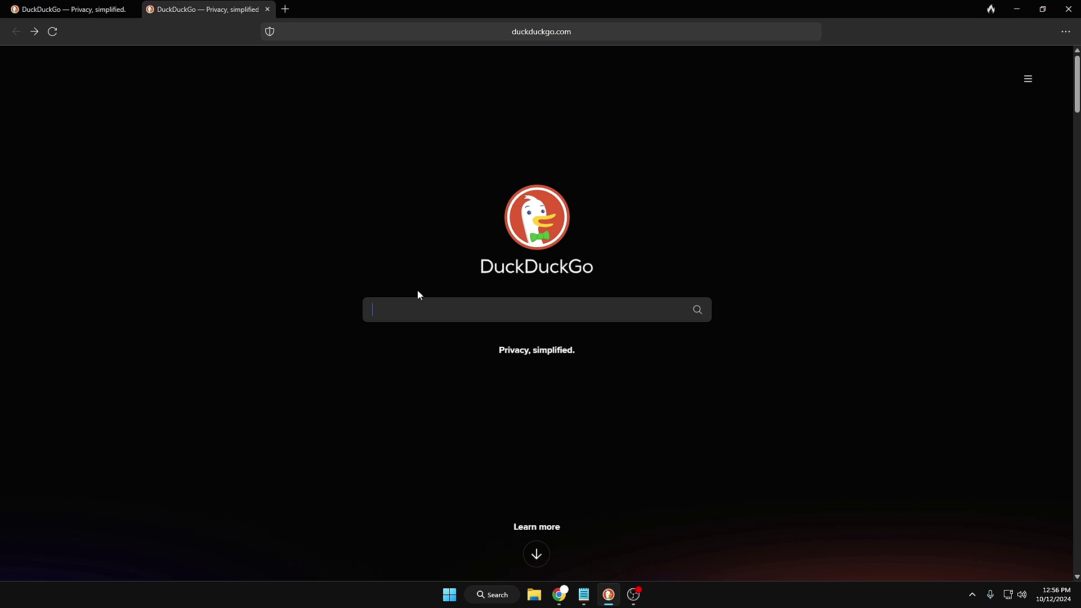
text(!)
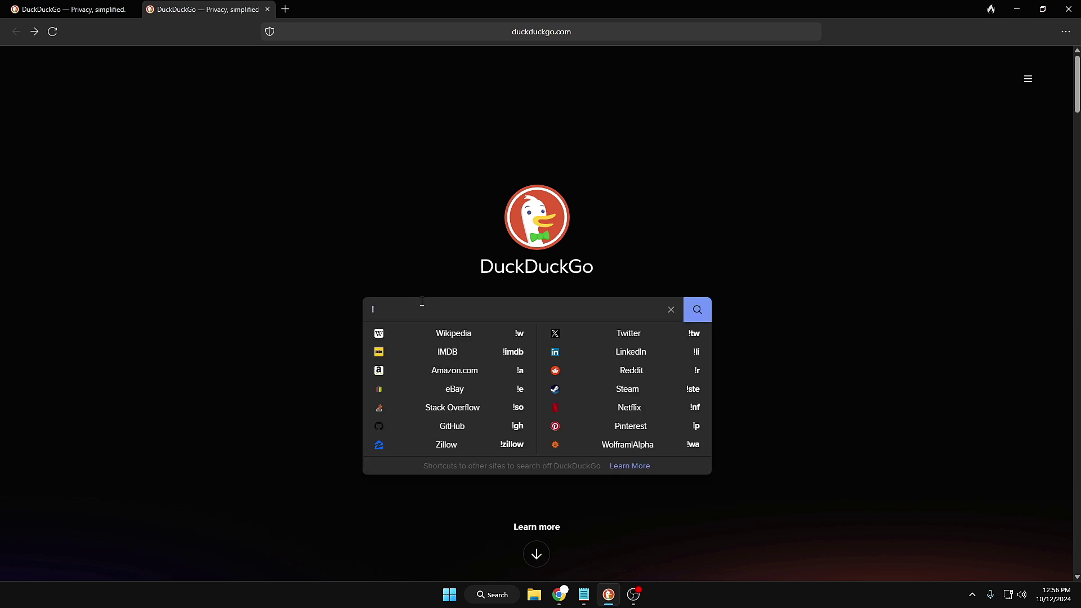
text(face)
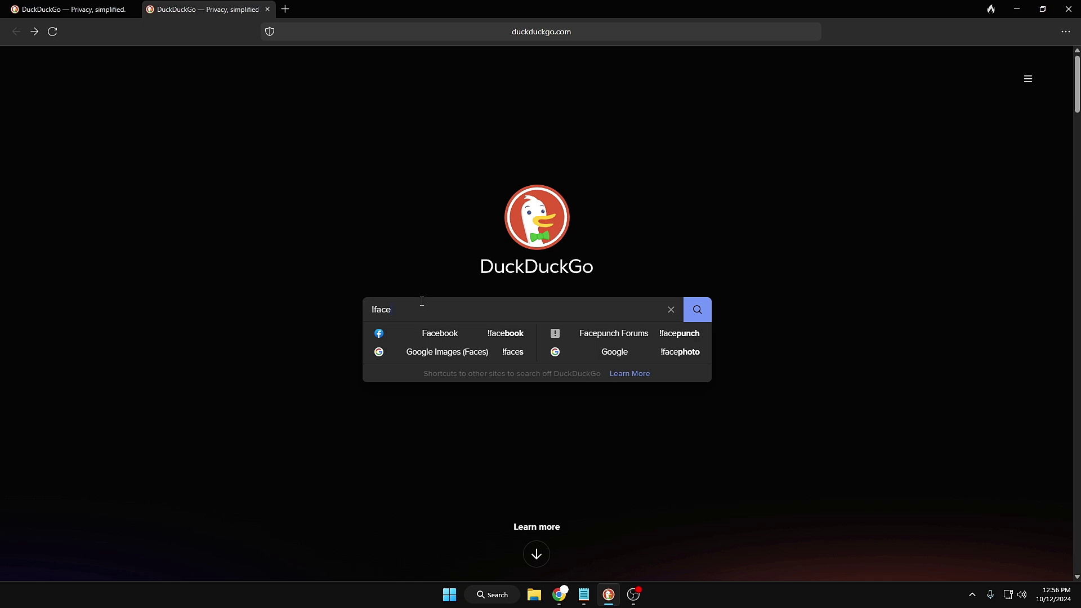
key(Down)
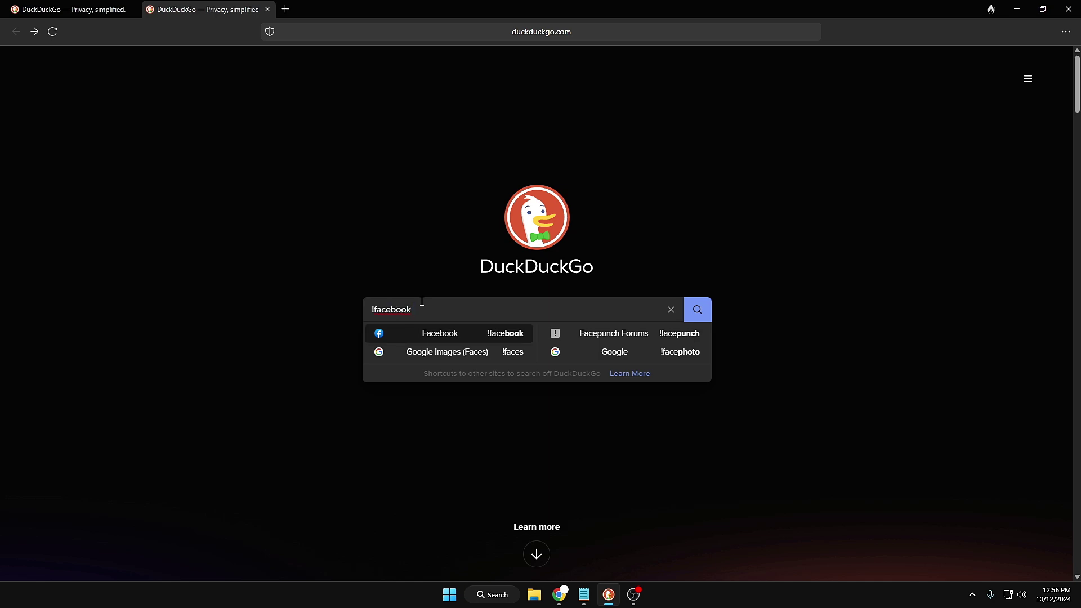
key(Return)
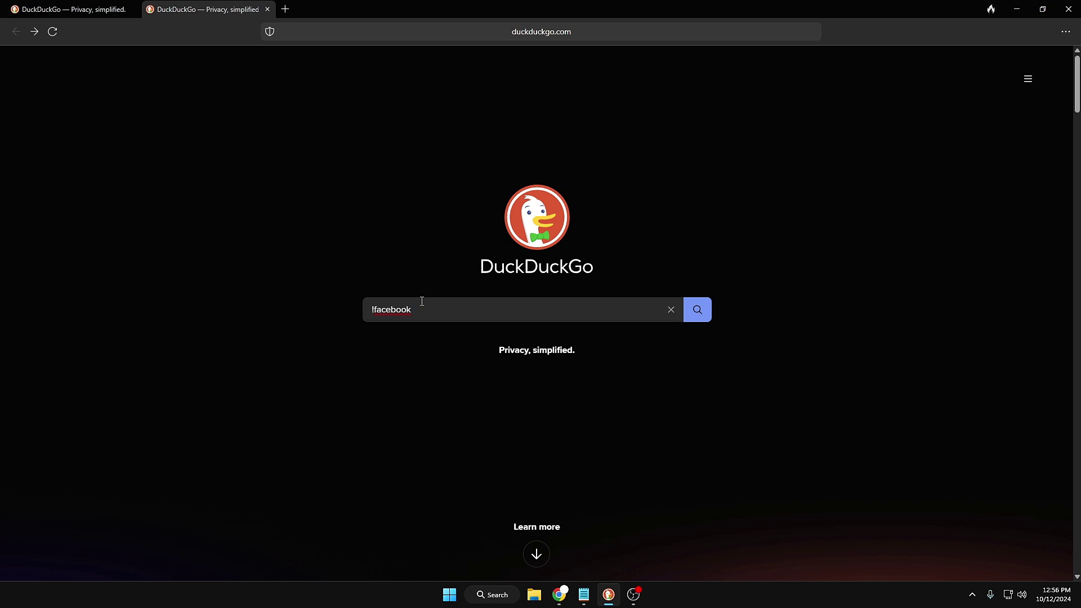
key(Return)
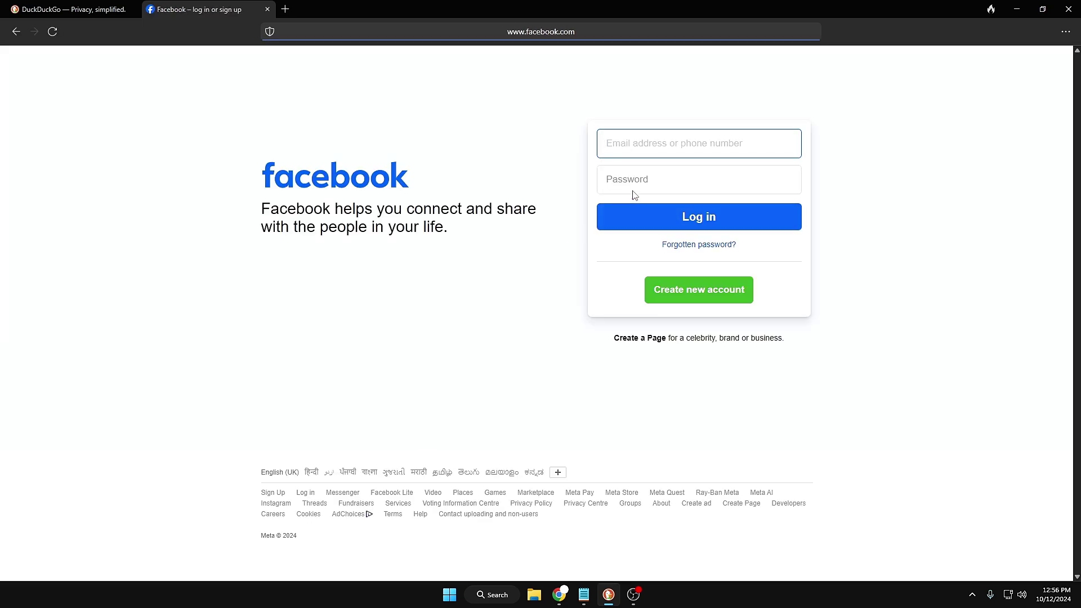
key(alt+Left)
text(!)
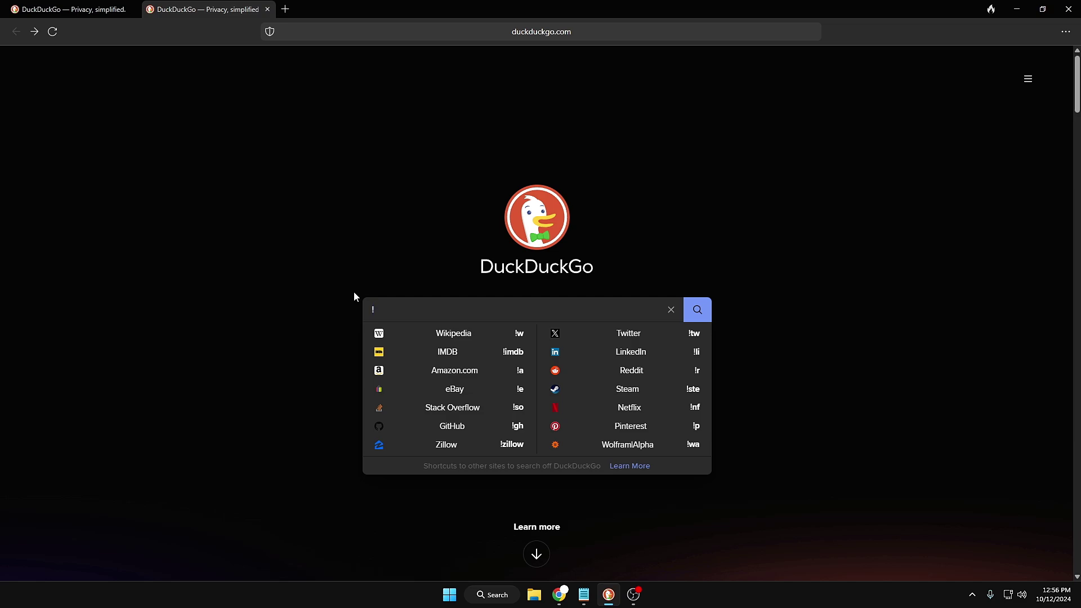
key(BackSpace)
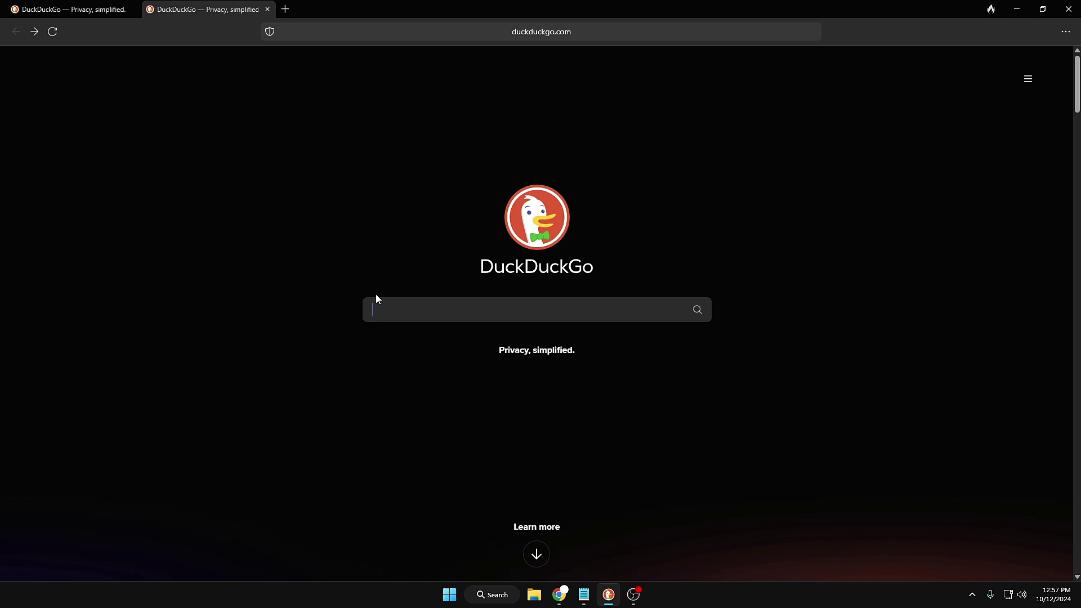
text(be)
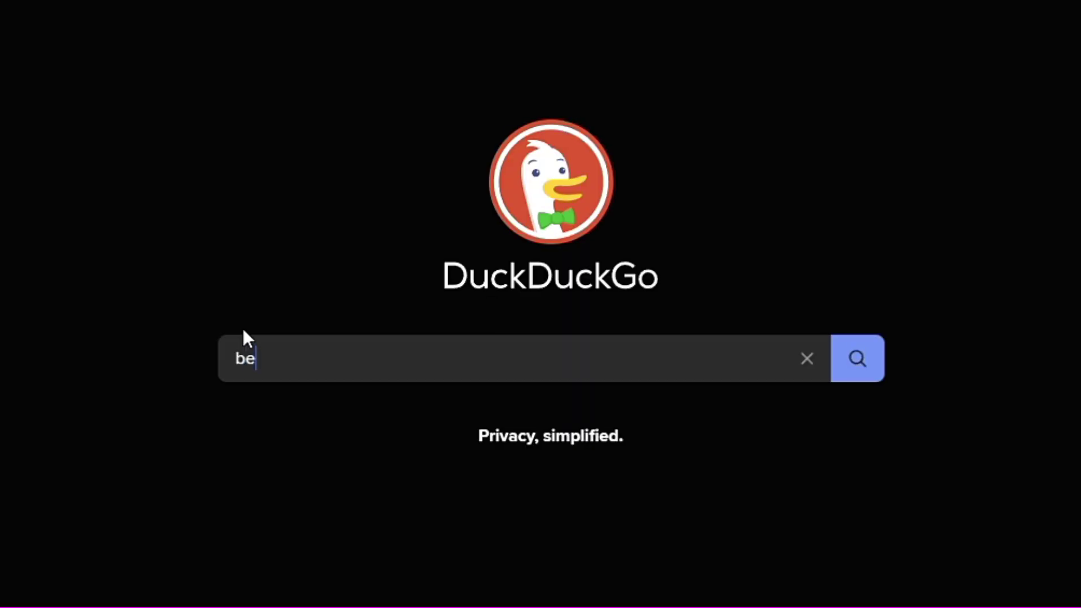
text(st googles)
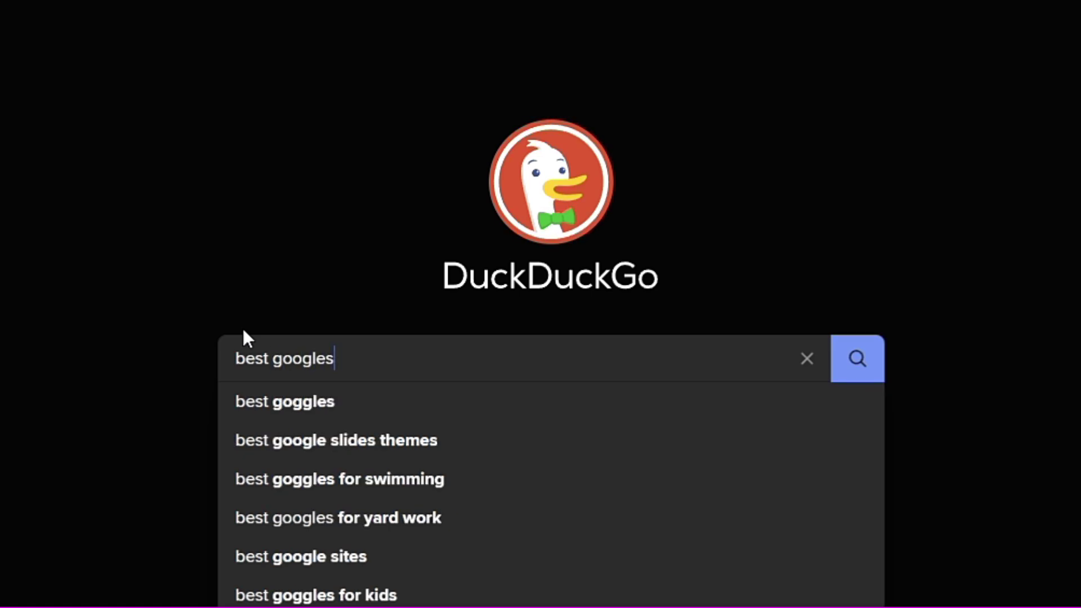
text( !)
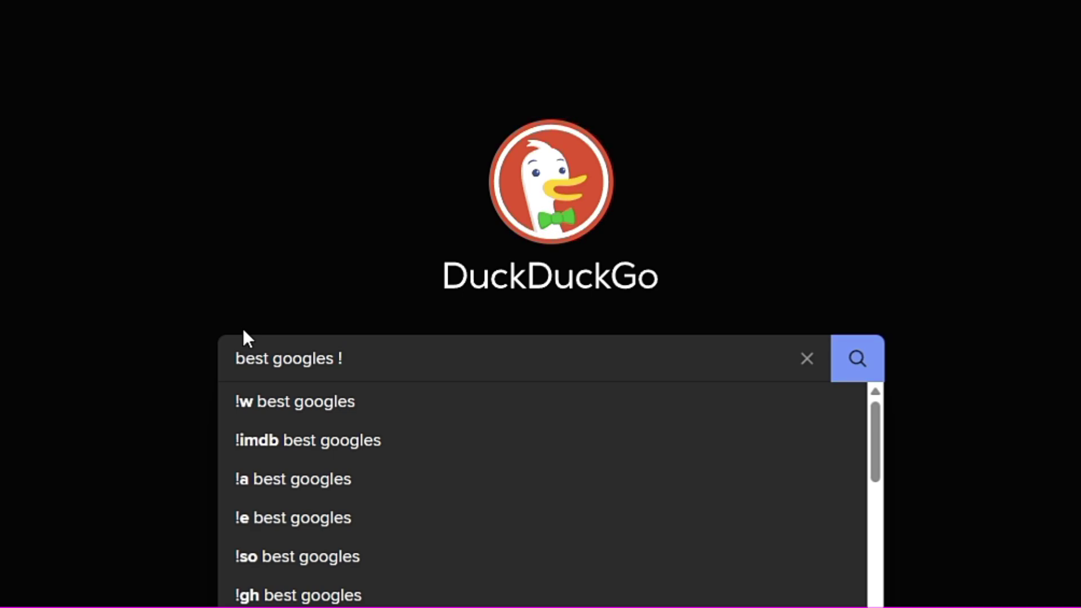
text(youtbe.com)
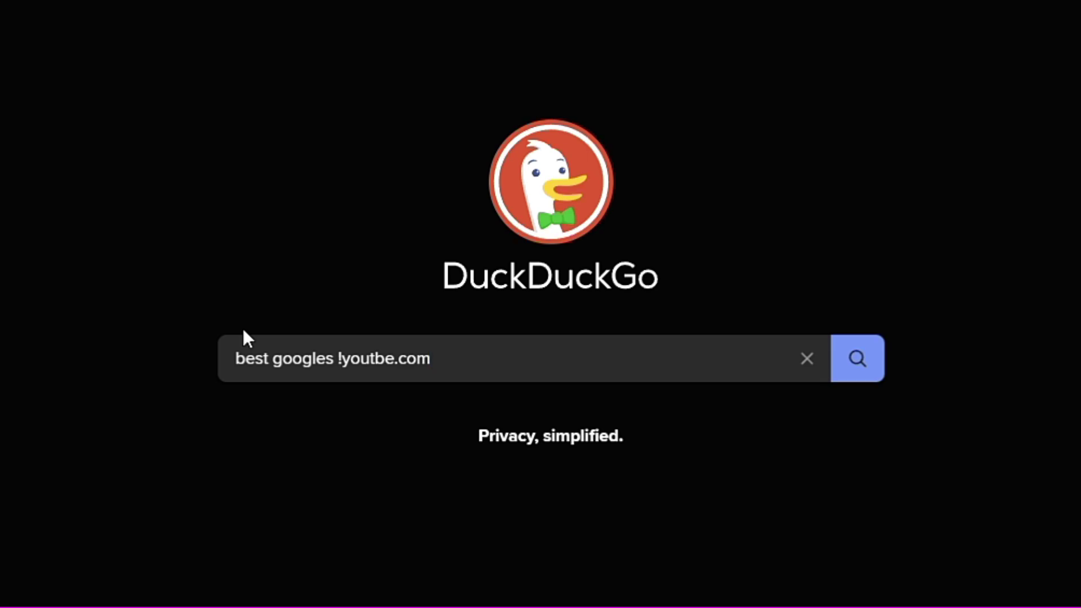
key(Return)
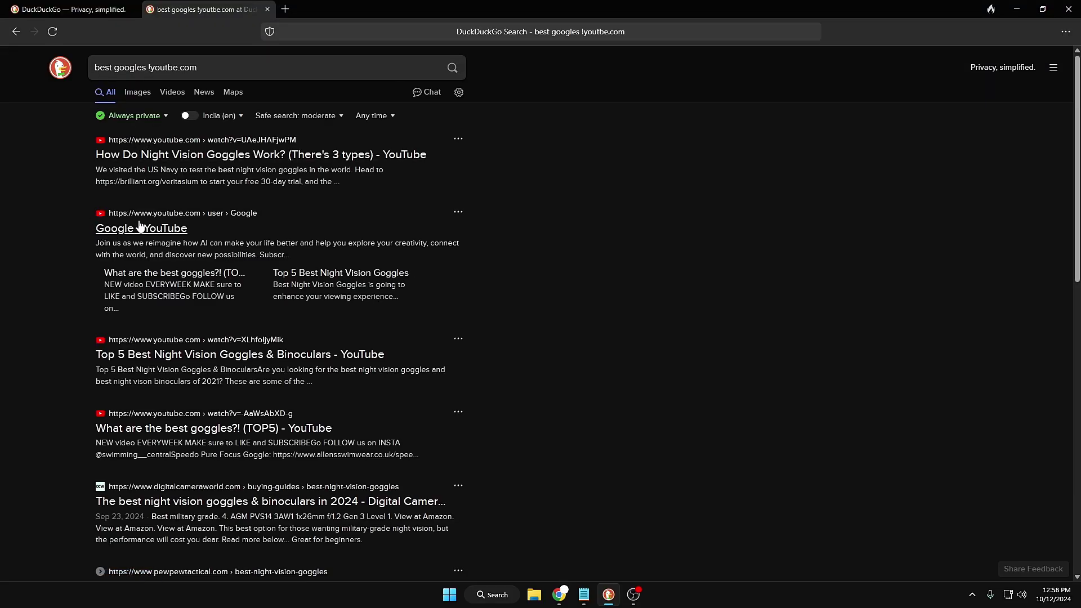
scroll(133, 361, down, 4)
scroll(132, 361, down, 3)
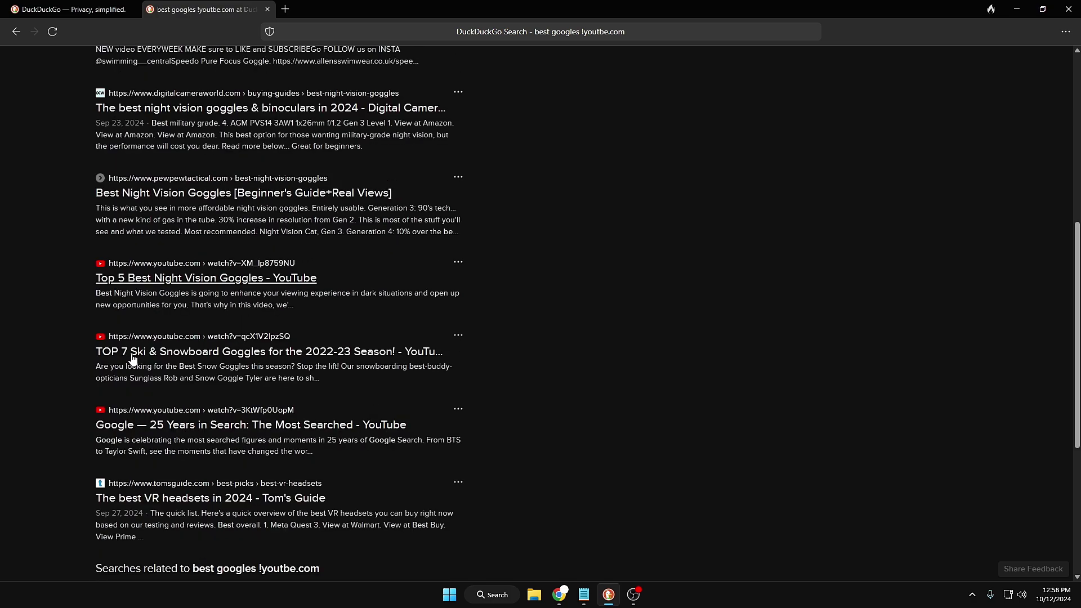
key(alt+Left)
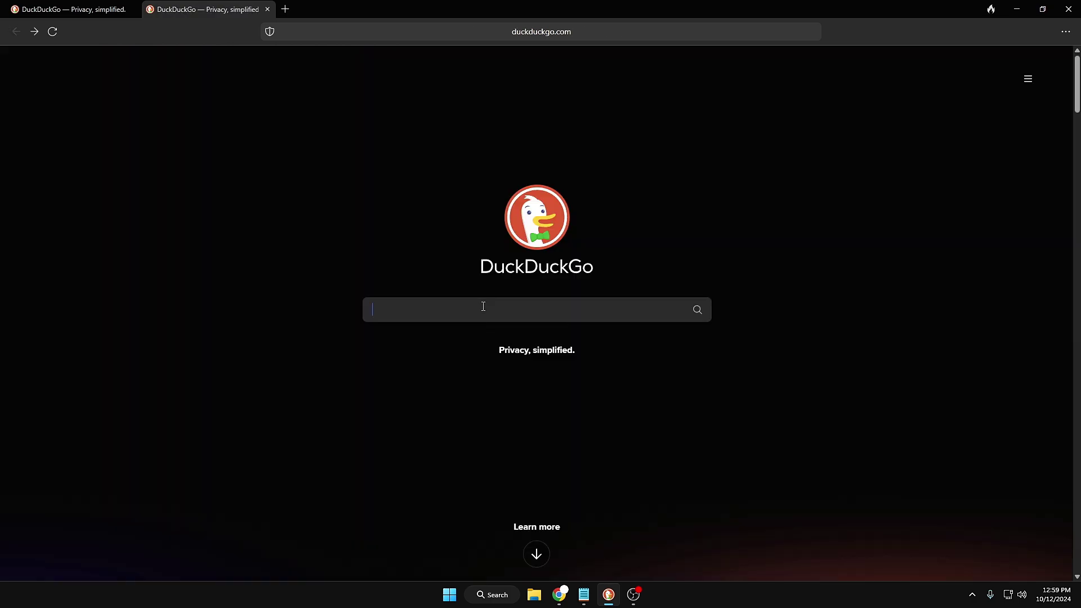
text(best keyb)
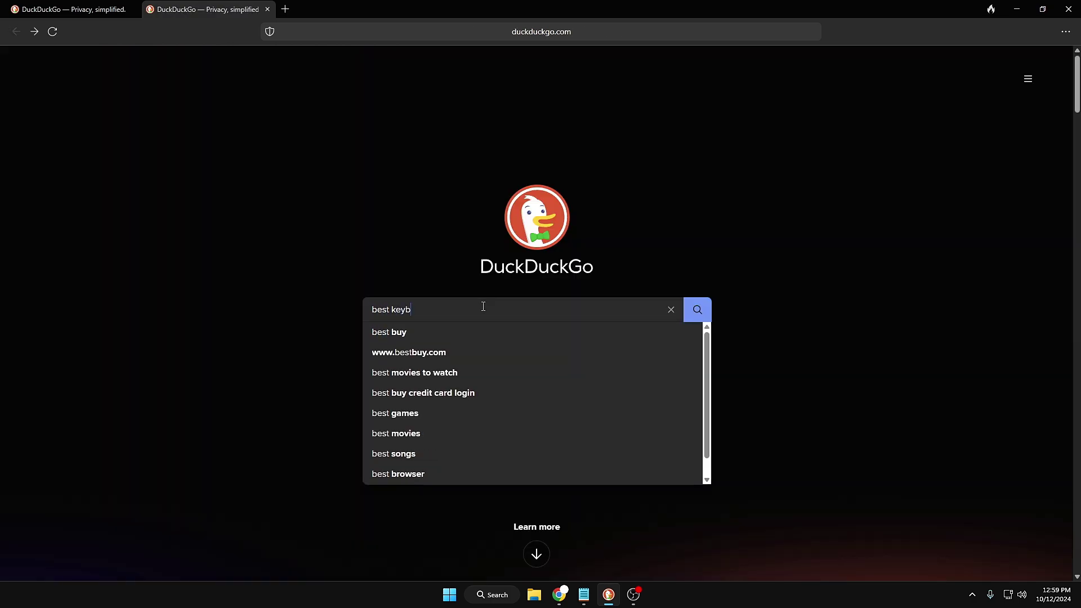
text(oard !)
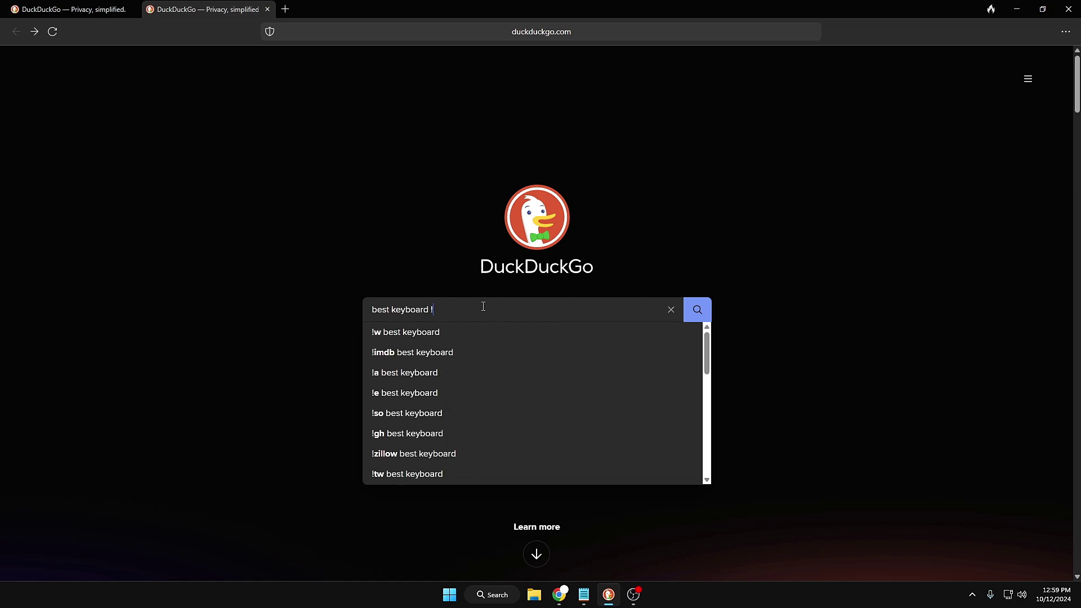
text(amazon)
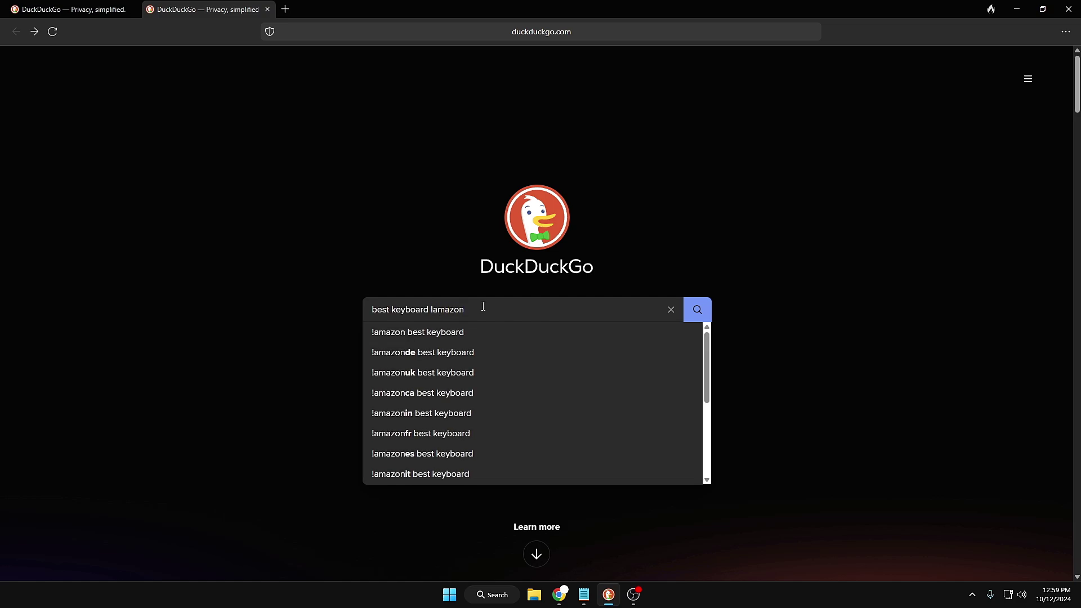
key(Return)
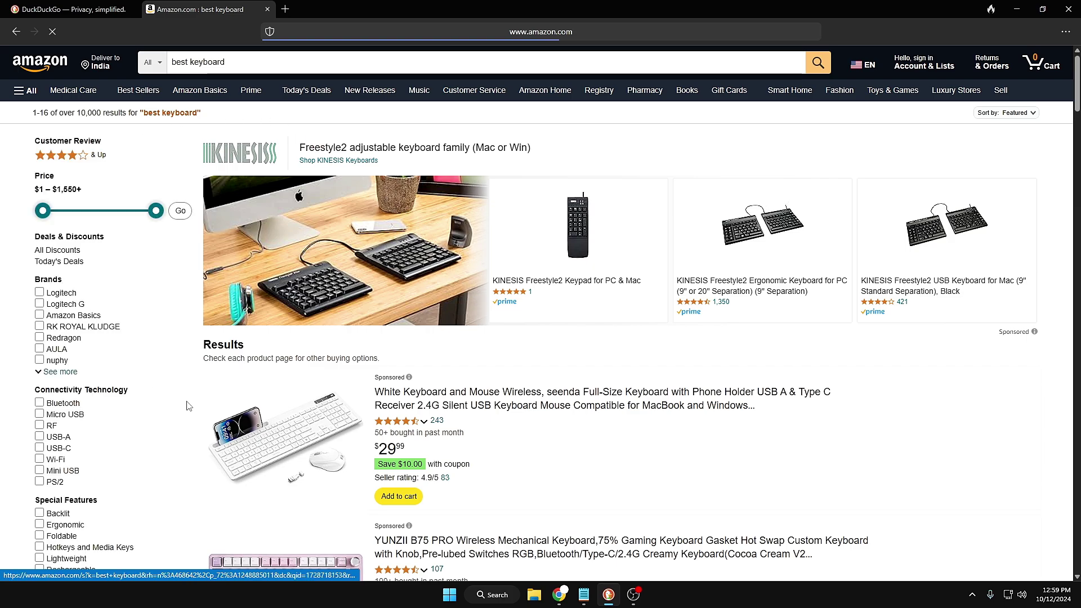
scroll(394, 338, down, 2)
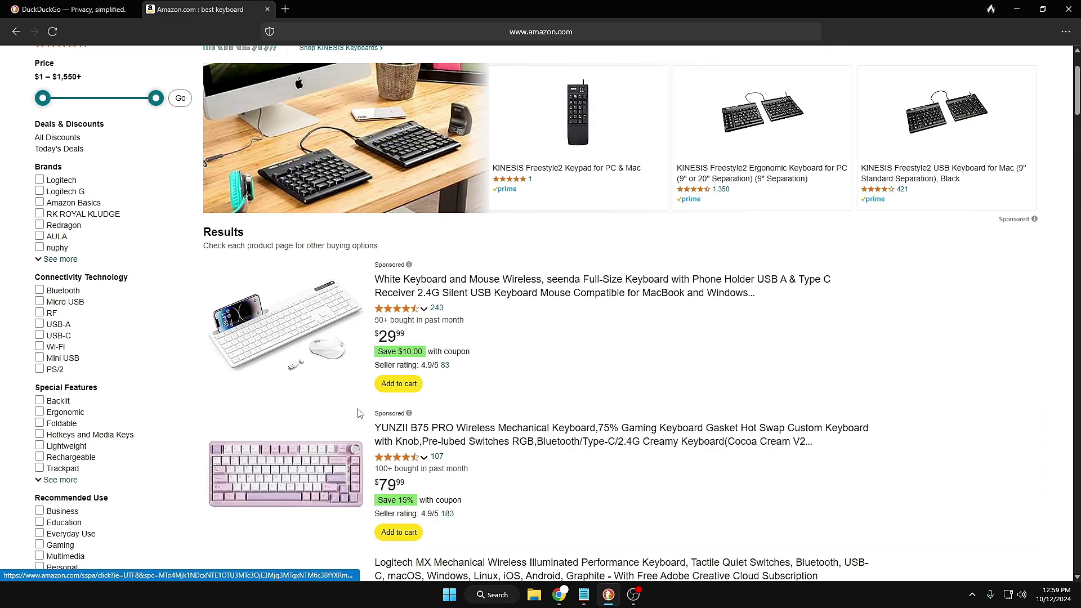
scroll(484, 332, down, 4)
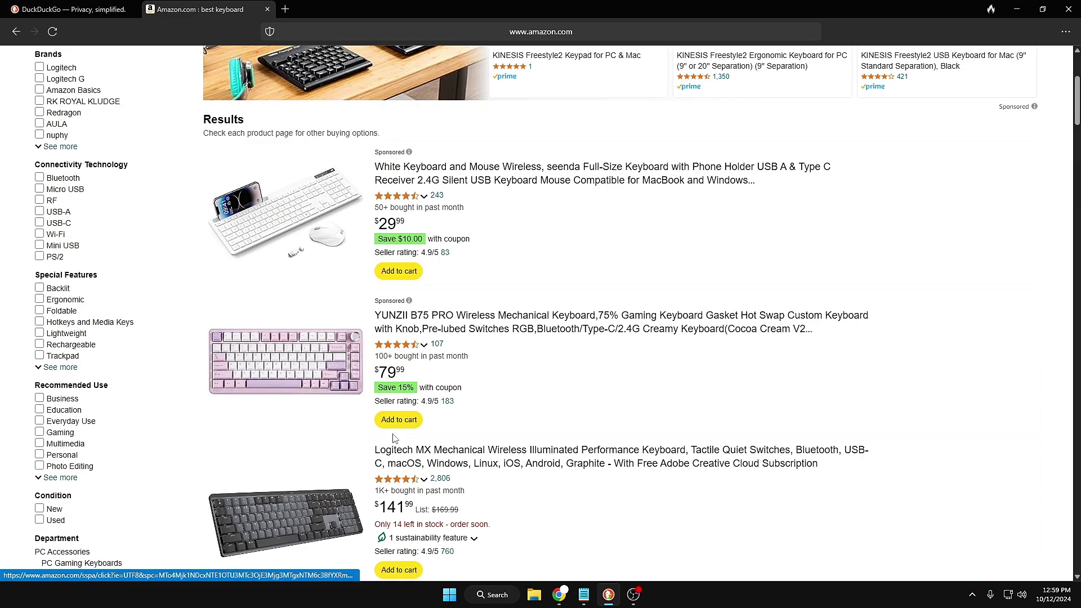
scroll(491, 320, down, 3)
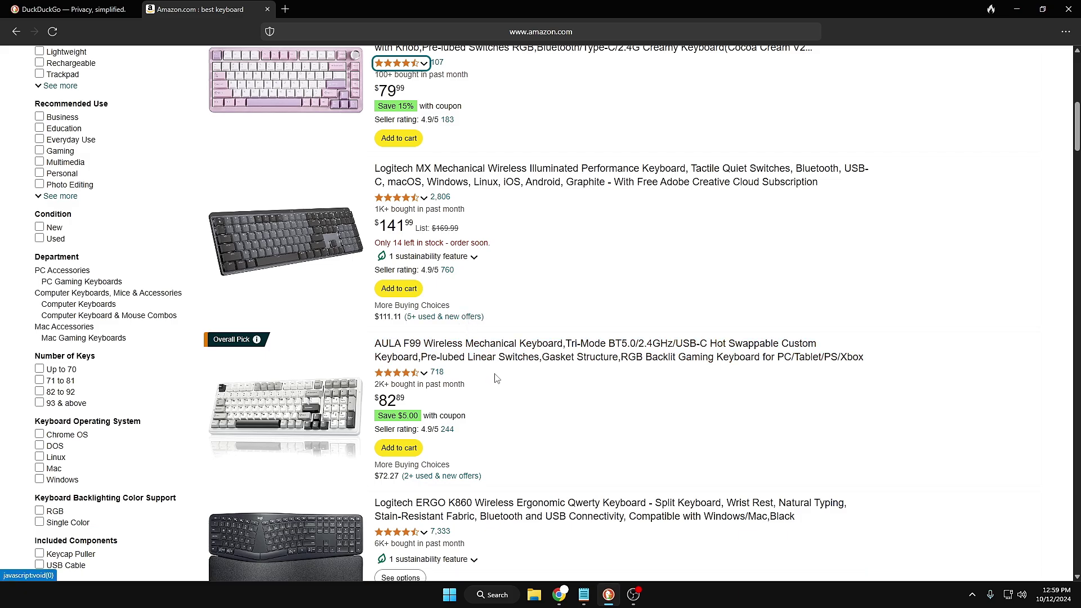
scroll(241, 266, up, 5)
click(16, 31)
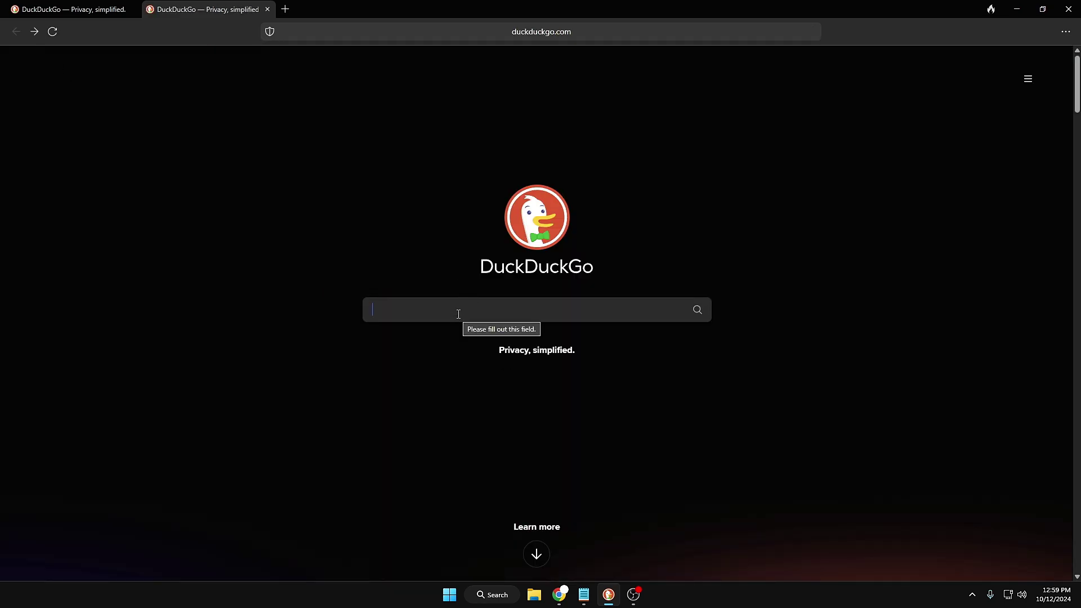
Search 'best perfumes !amazon' to run the query directly on Amazon, and scroll the results
text(best e)
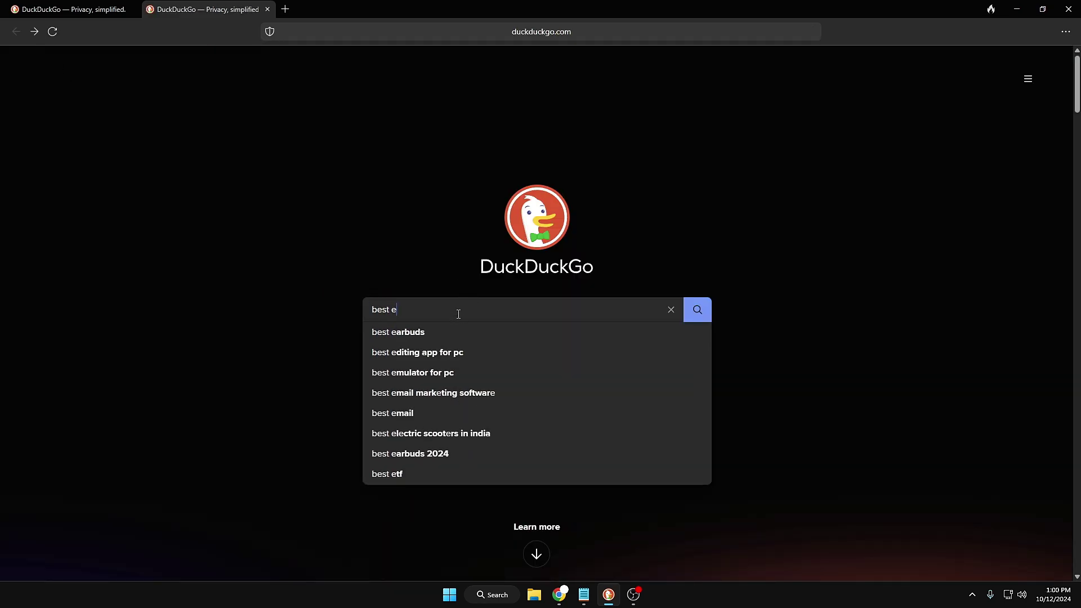
key(BackSpace)
text(perfumes !amazon)
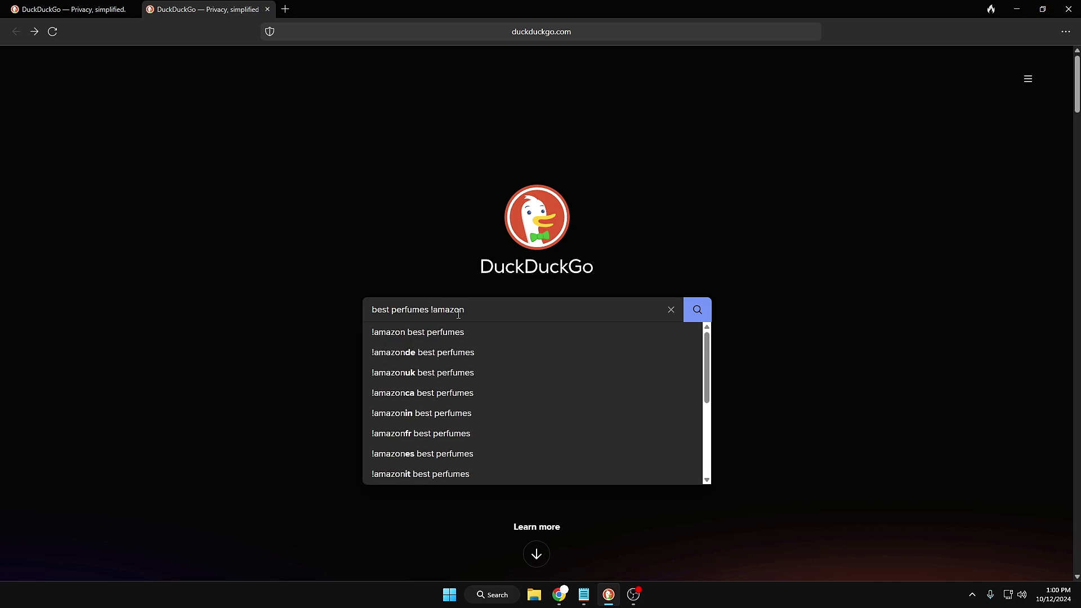
key(Return)
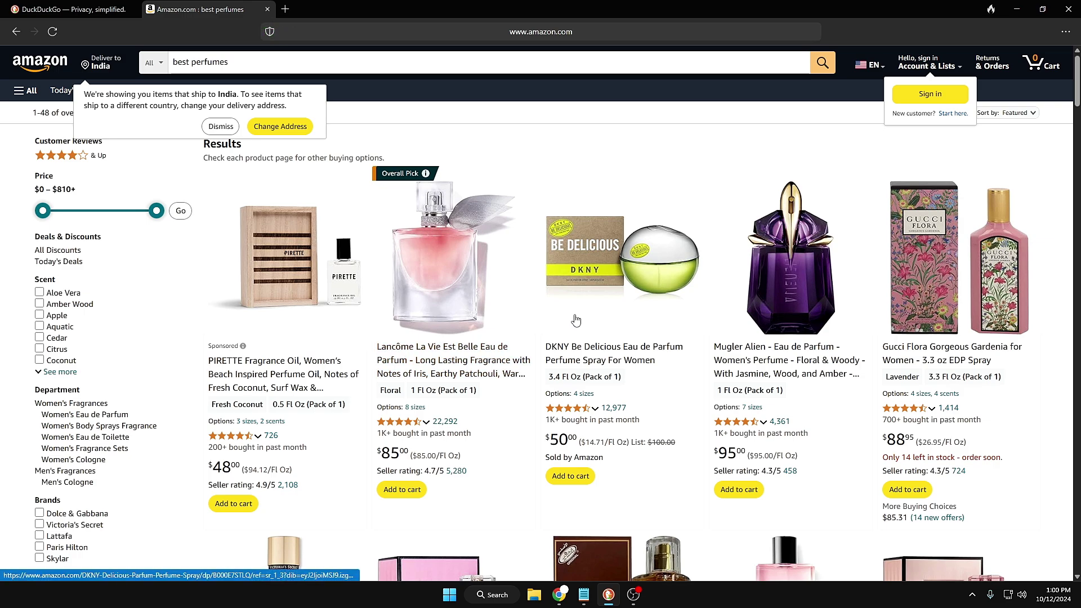
scroll(576, 320, down, 3)
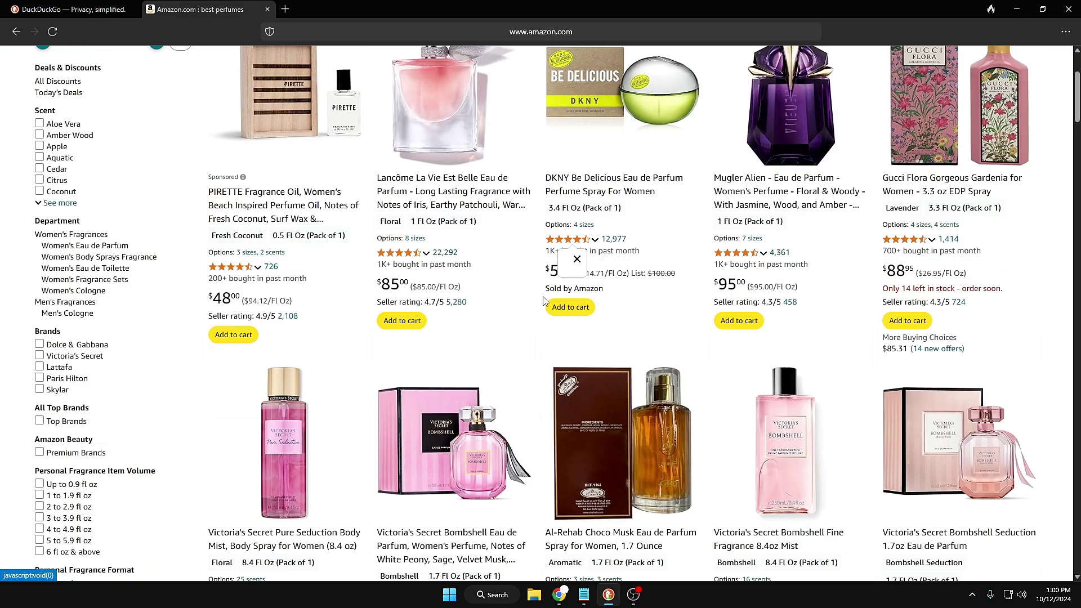
mouse_move(570, 240)
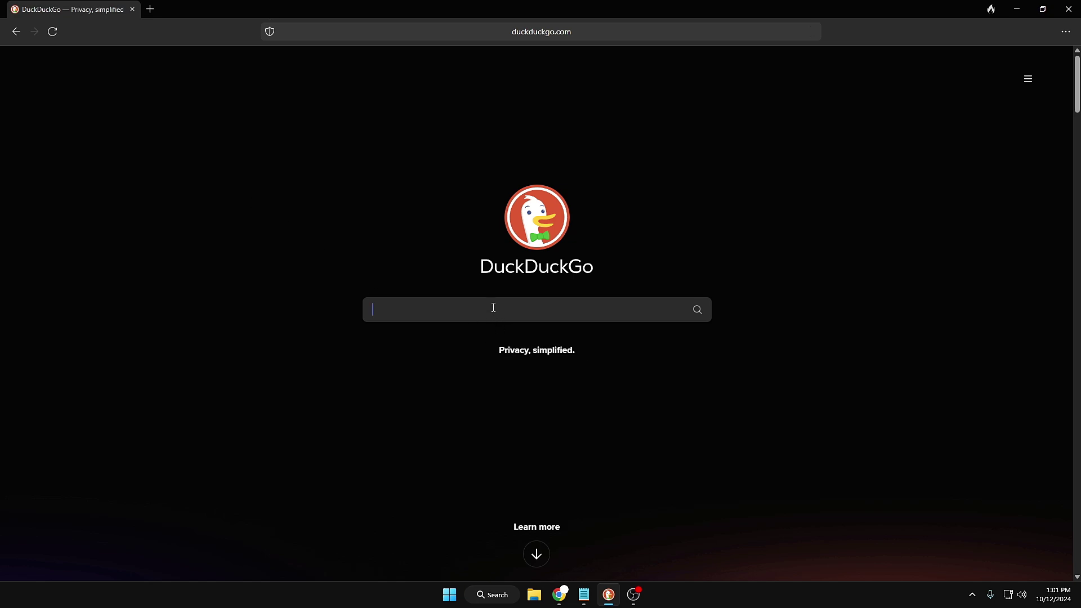
Search 'chrome cheatsheet', then change the query to 'python cheatsheet' and scroll its instant answer
text(chrome)
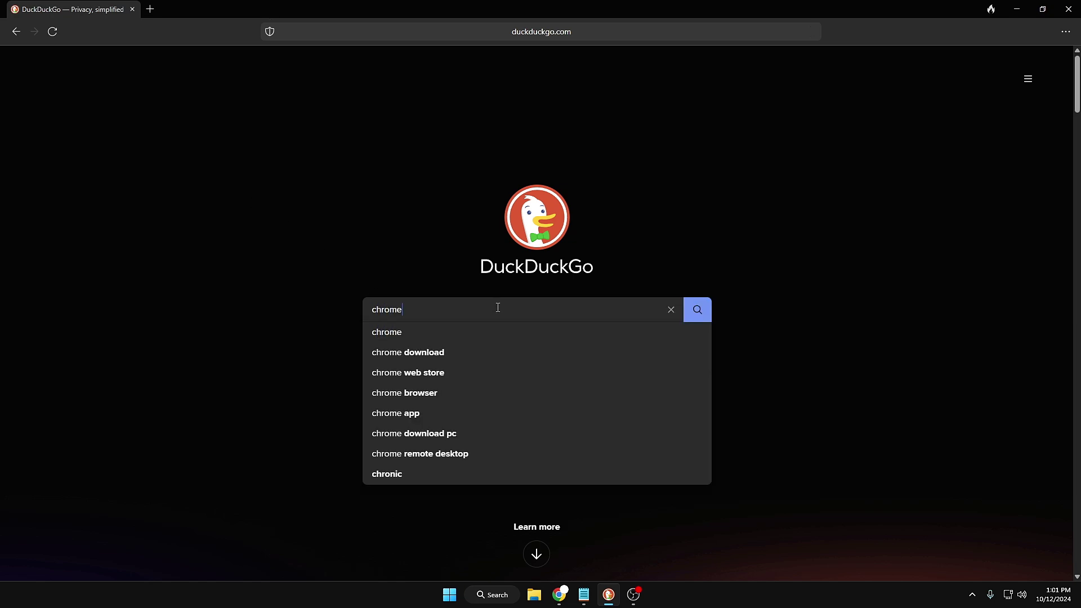
text( che)
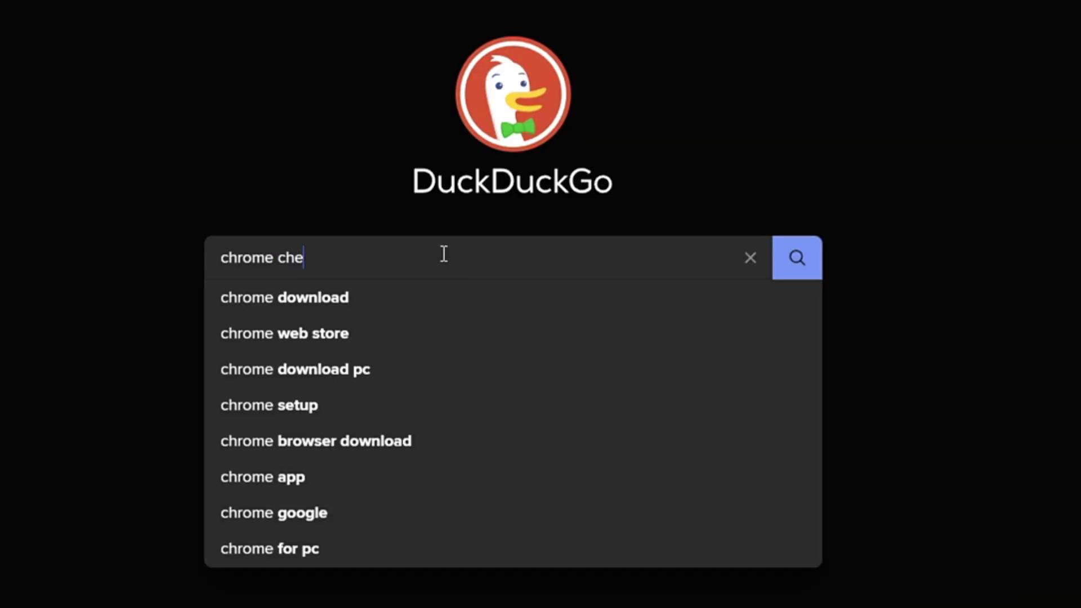
text(atsheet)
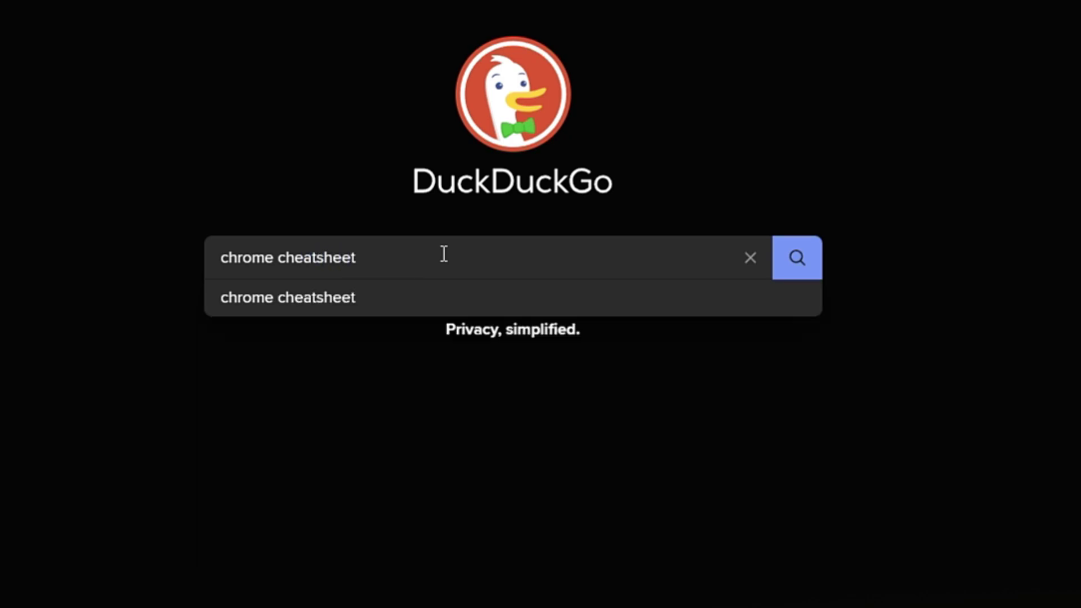
key(Return)
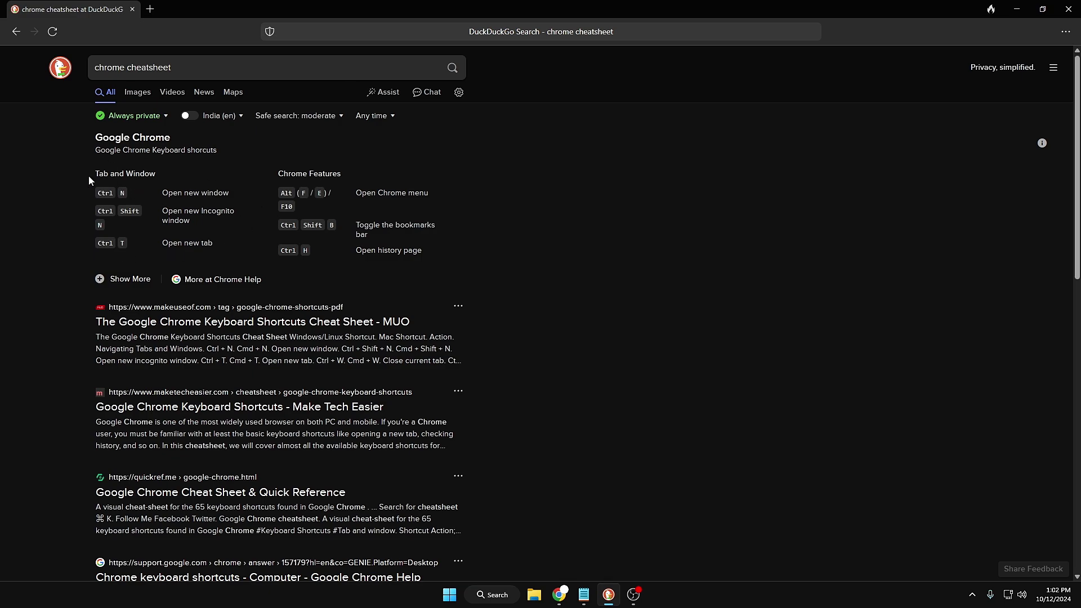
double_click(115, 67)
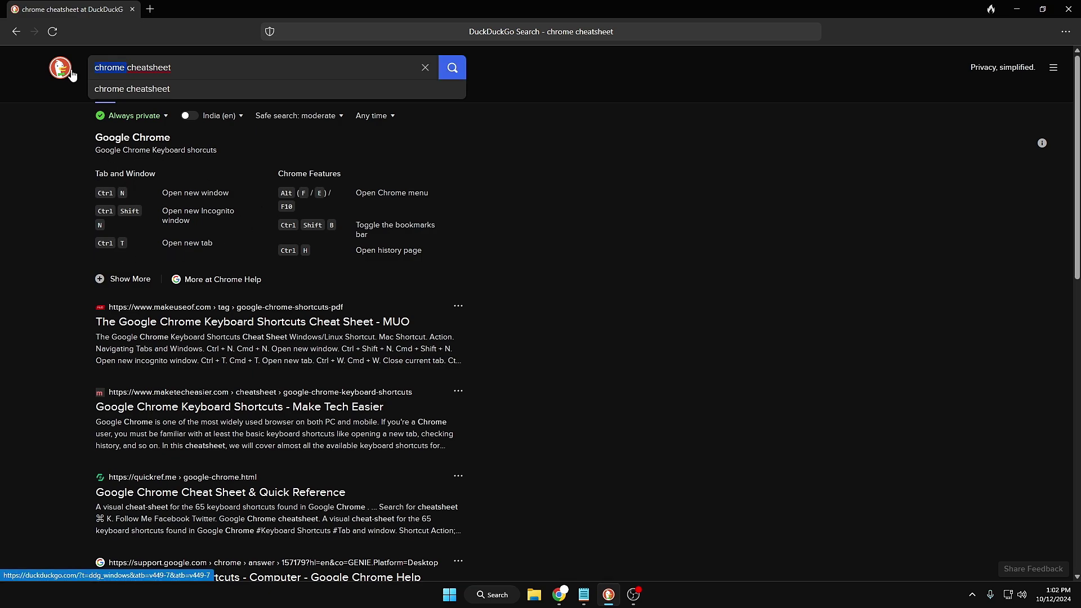
text(pyth)
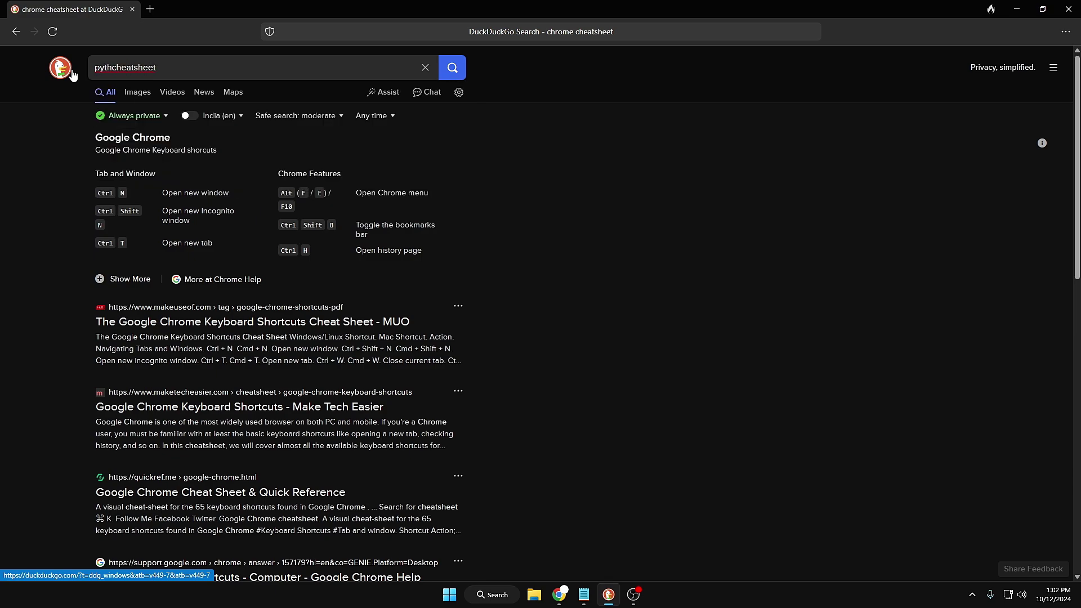
text(on)
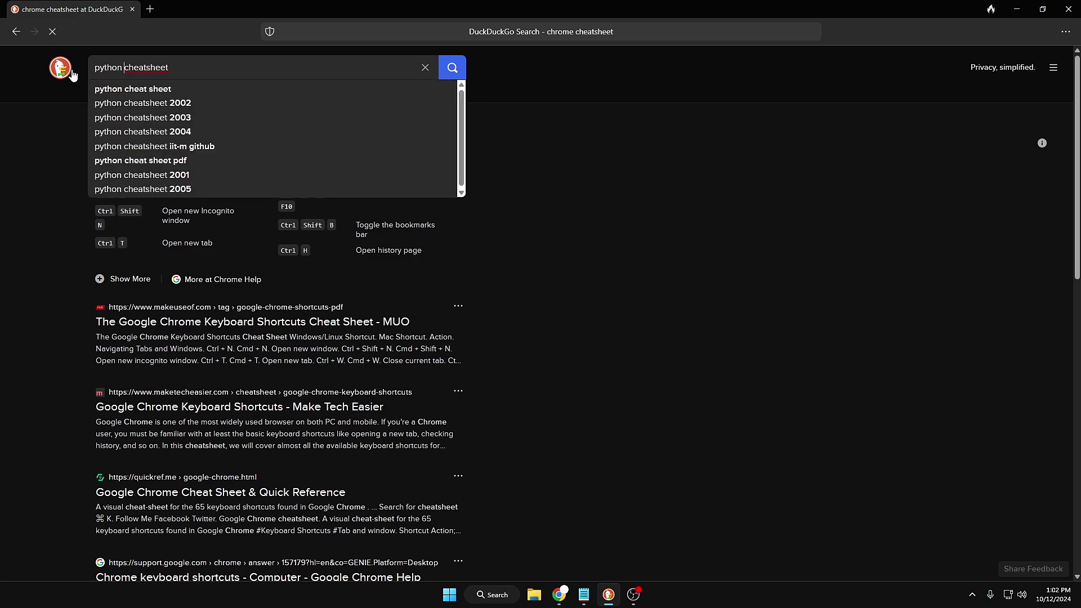
key(Return)
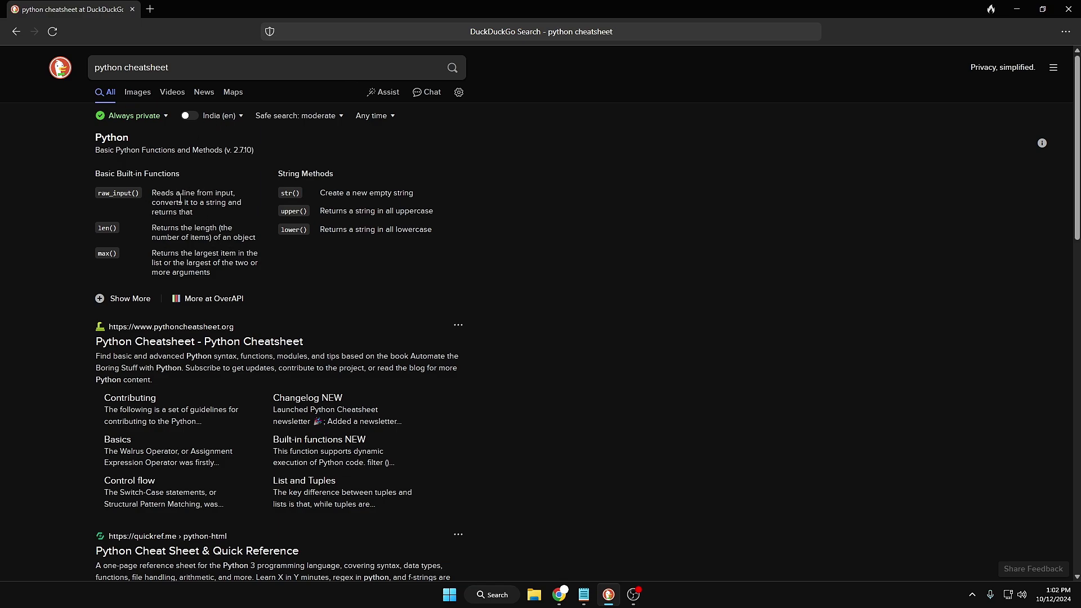
scroll(180, 201, down, 2)
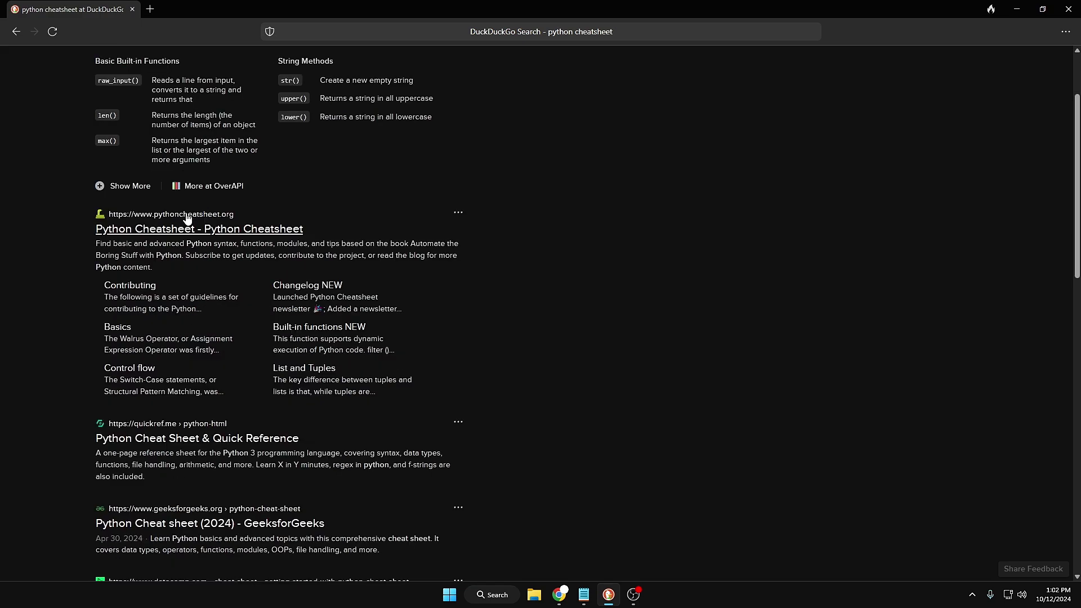
Open the pythoncheatsheet.org result, scroll through the page, then go back
click(194, 232)
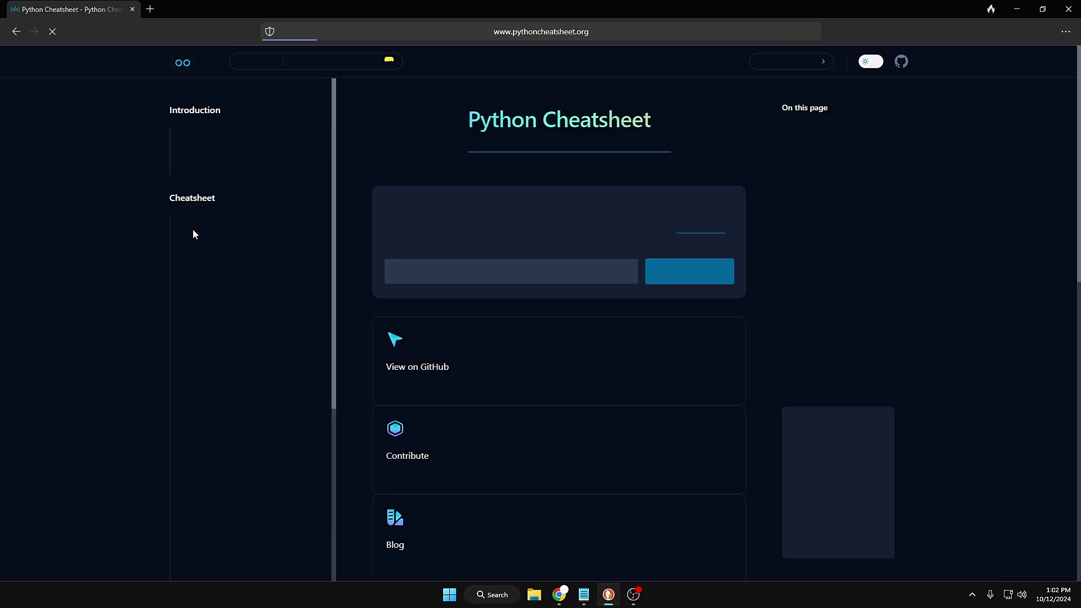
scroll(394, 232, down, 4)
scroll(437, 343, down, 5)
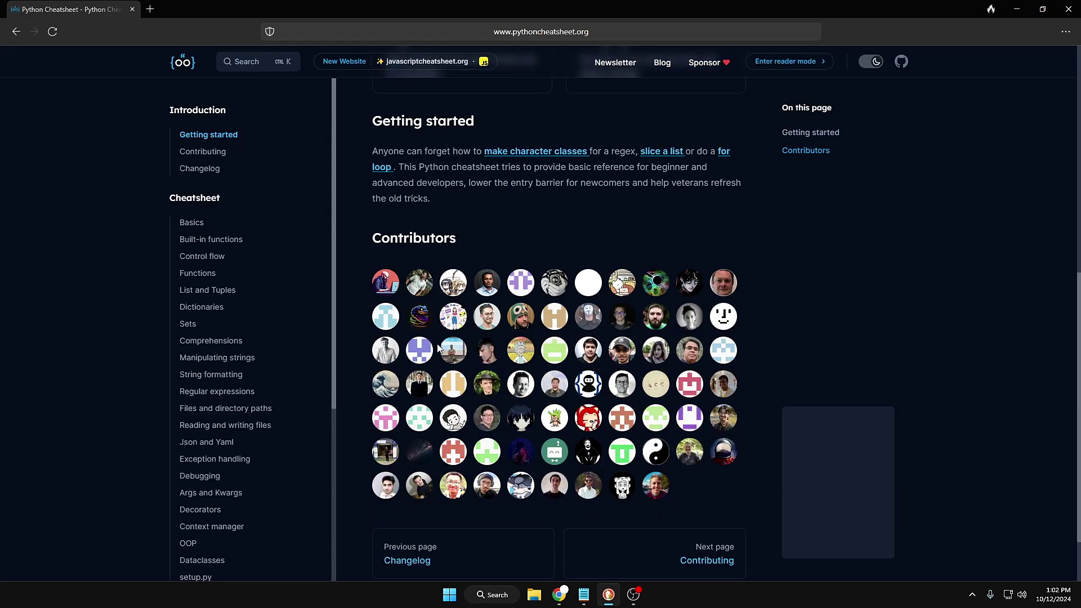
scroll(436, 340, up, 9)
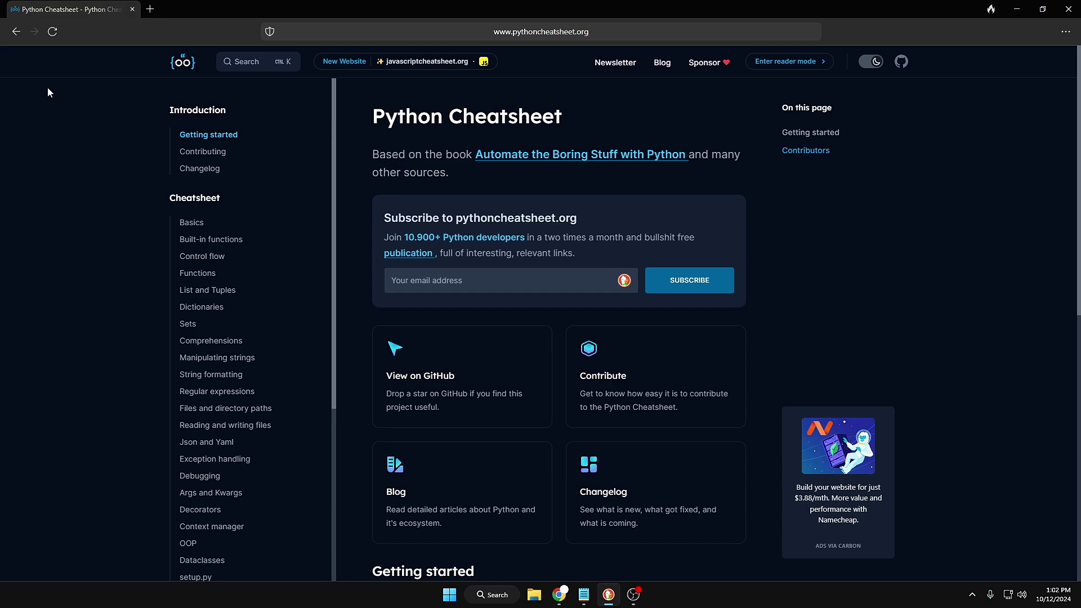
key(alt+Left)
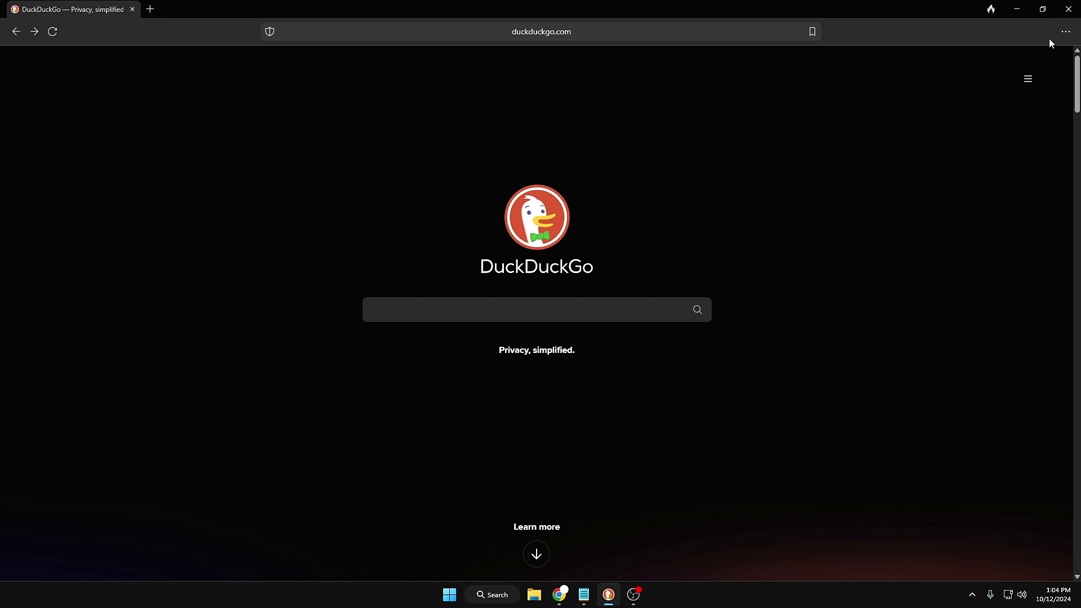
In Settings > Duck Player, choose 'Always open YouTube videos in Duck Player', then open a new tab
click(1066, 34)
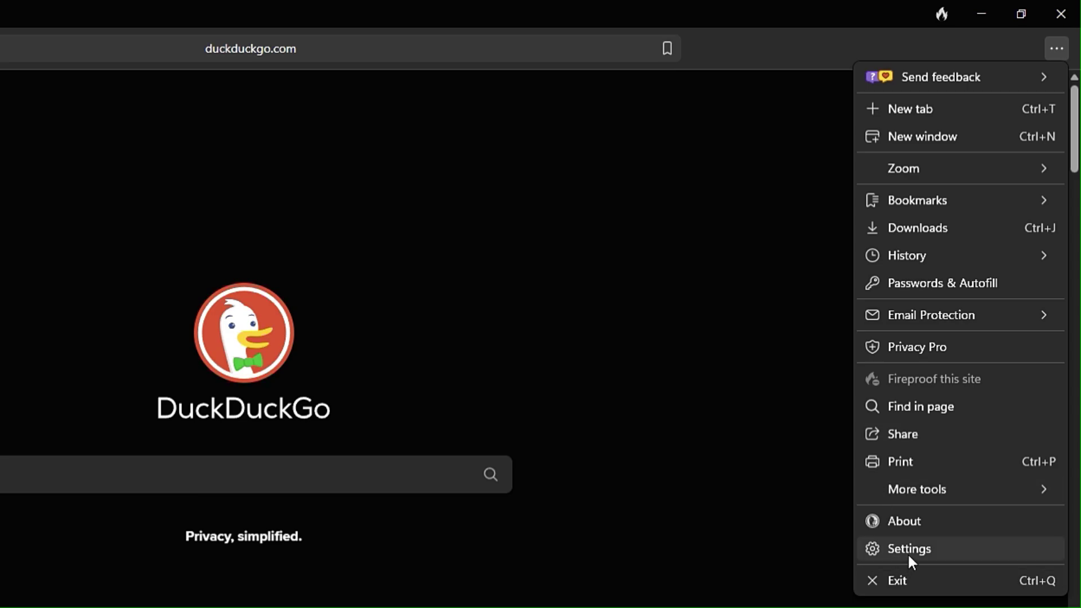
click(960, 359)
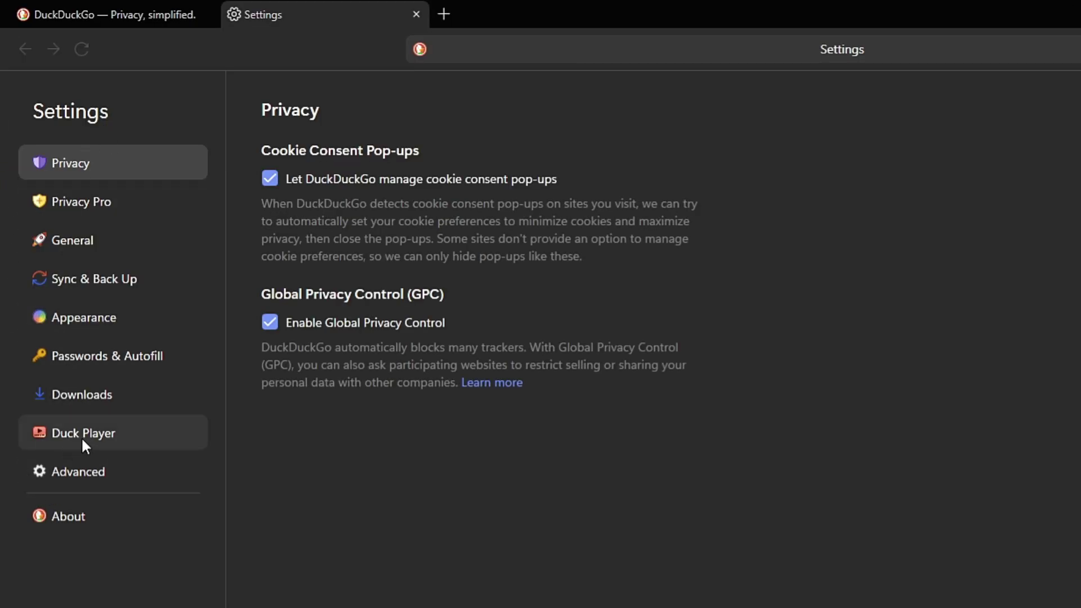
click(83, 442)
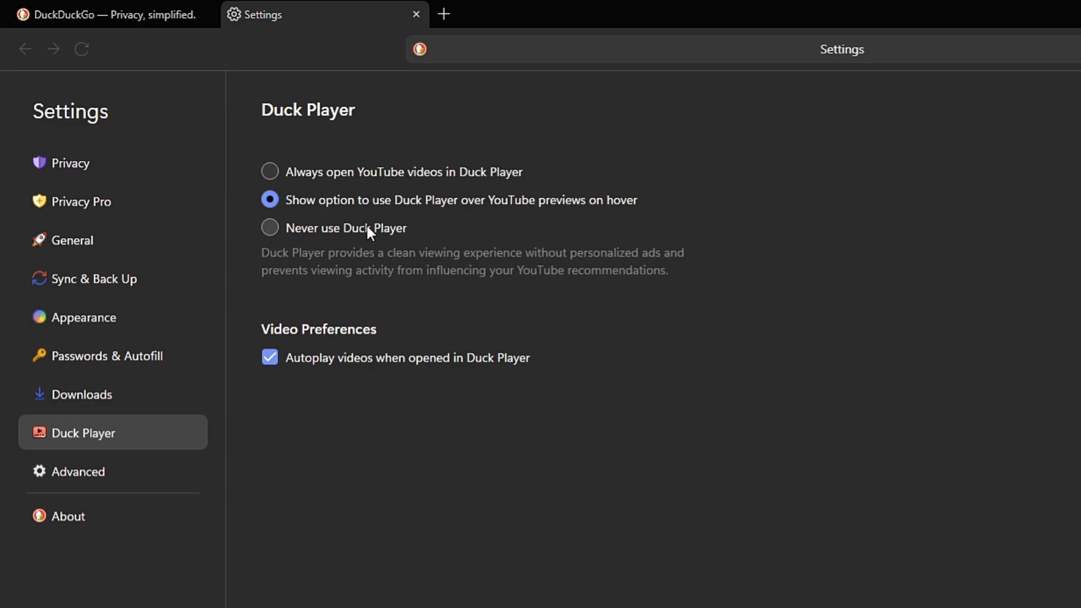
click(276, 172)
click(447, 11)
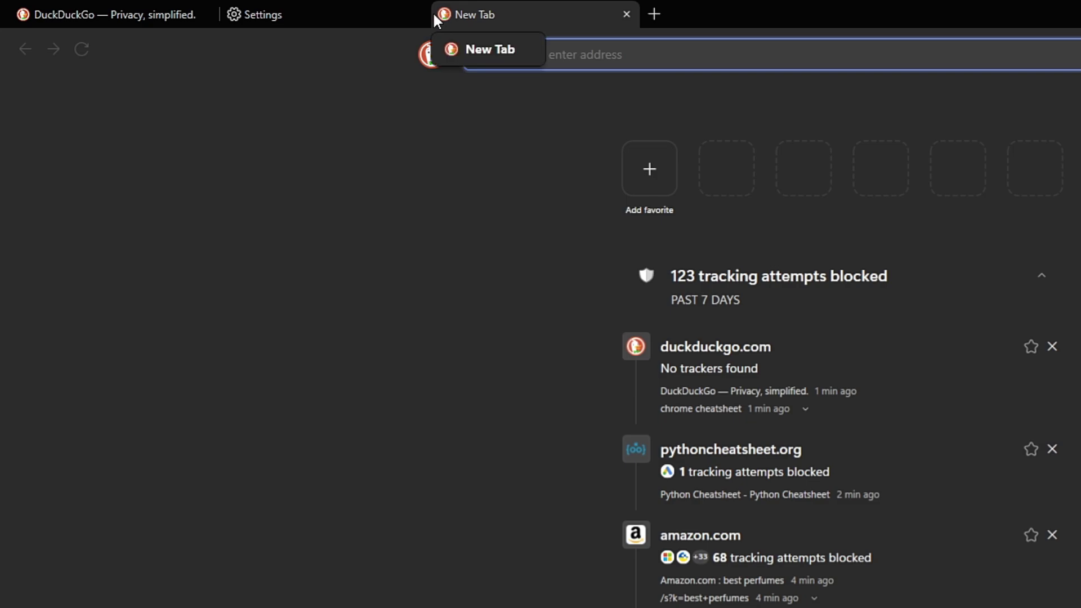
Play the free-VPNs YouTube video in Duck Player, pause it, then open it on YouTube
text(yout)
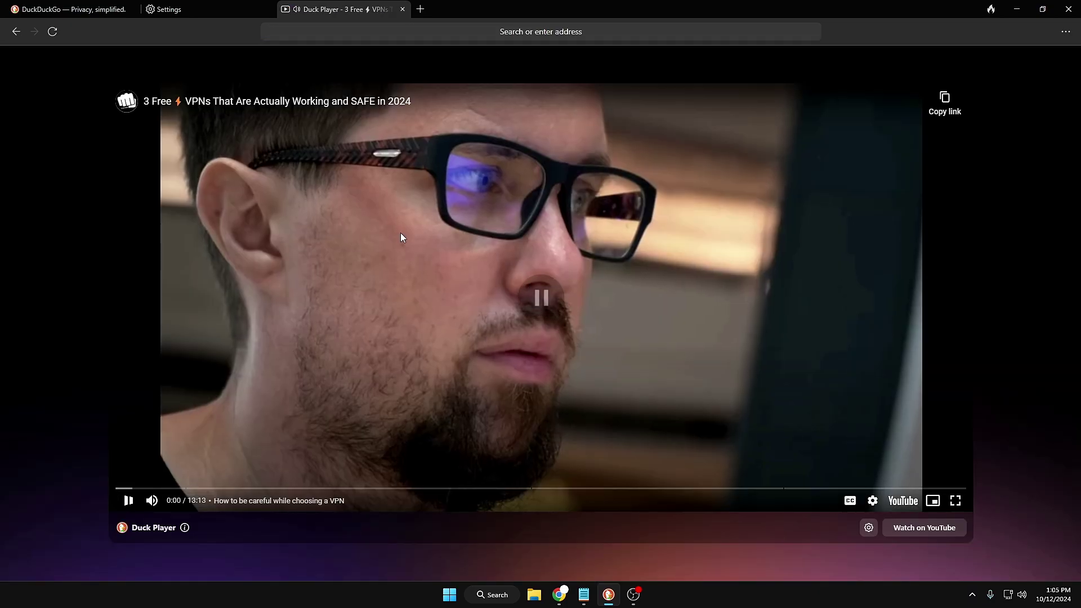
click(400, 232)
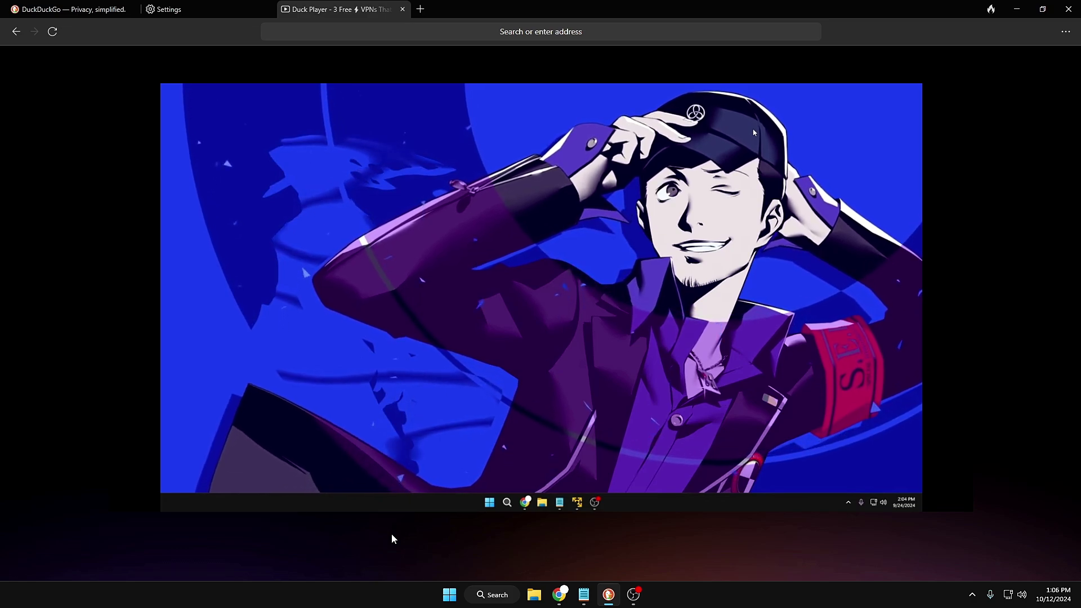
mouse_move(869, 527)
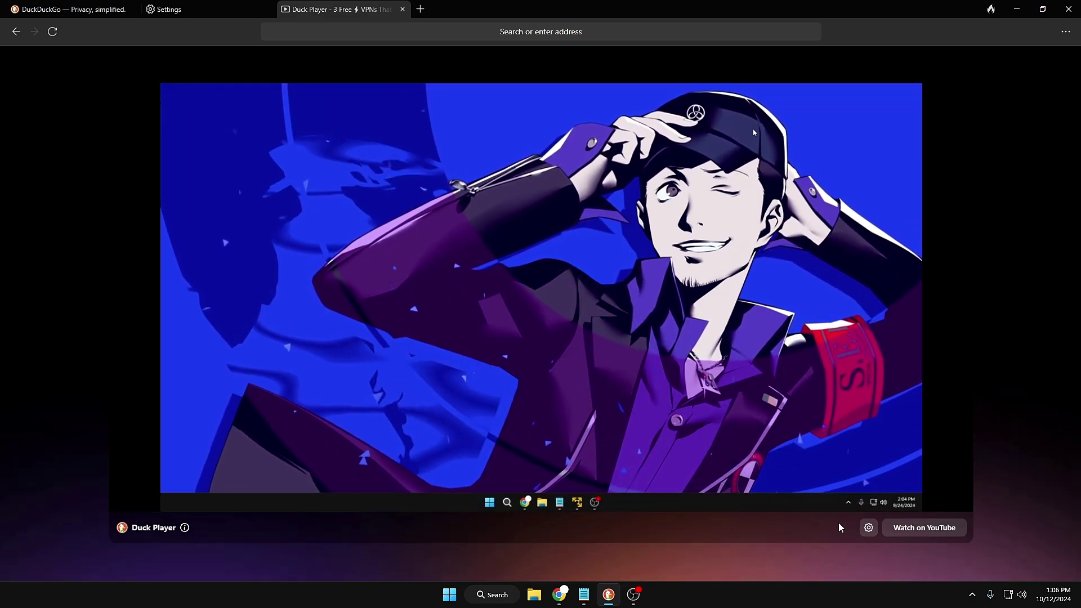
click(915, 535)
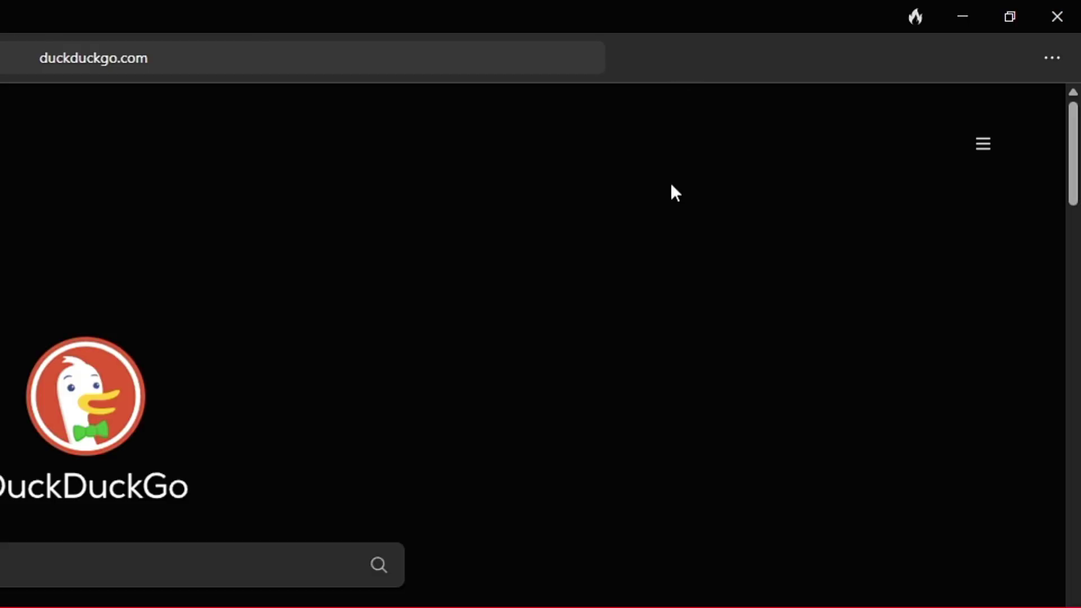
Use the Fire button to close all tabs and clear all browsing data
click(915, 18)
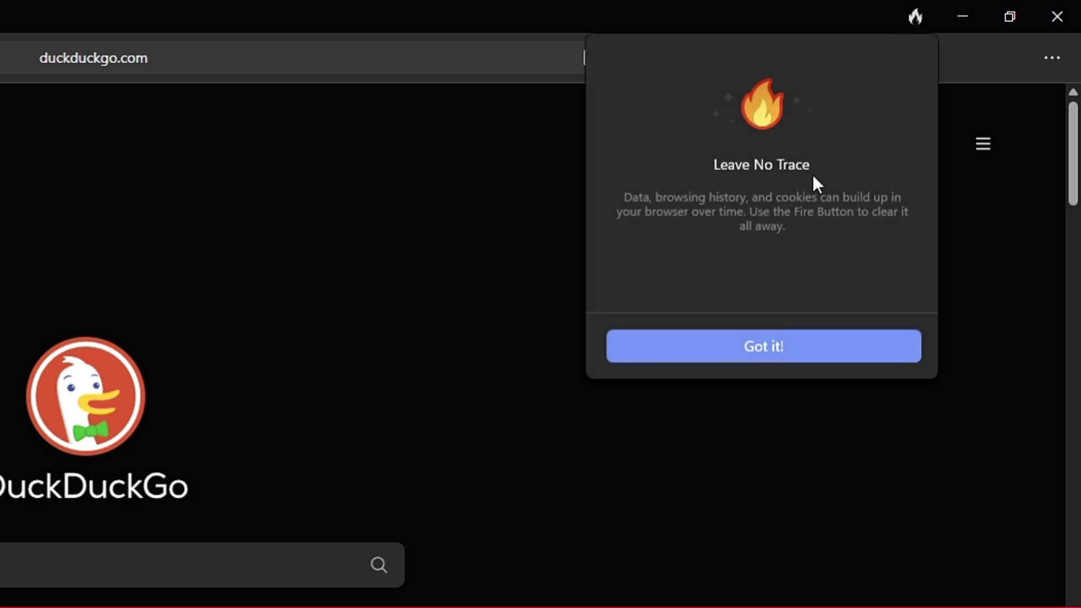
click(775, 353)
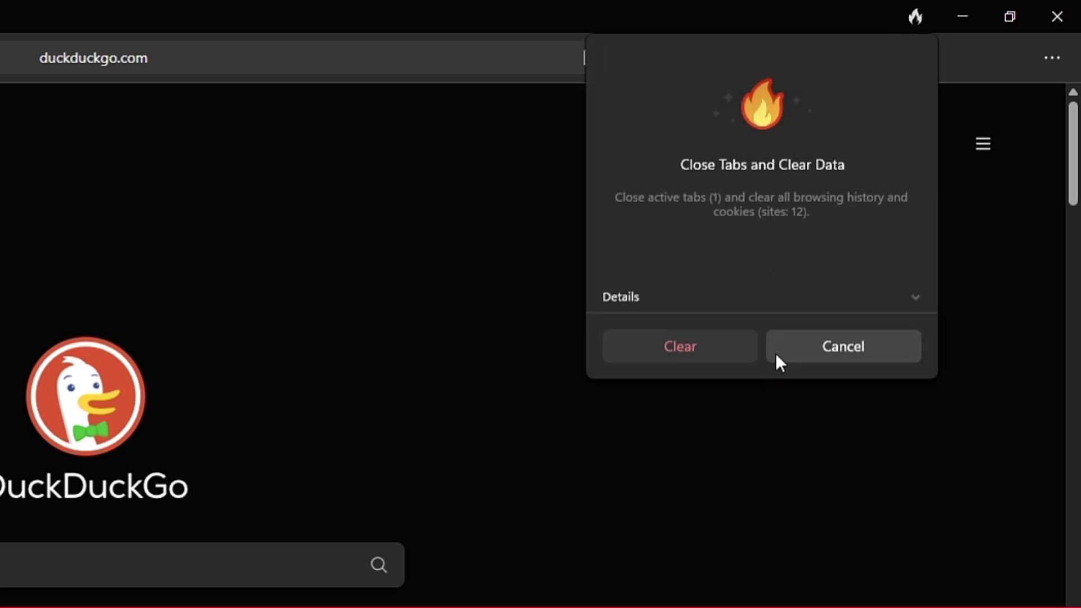
click(686, 352)
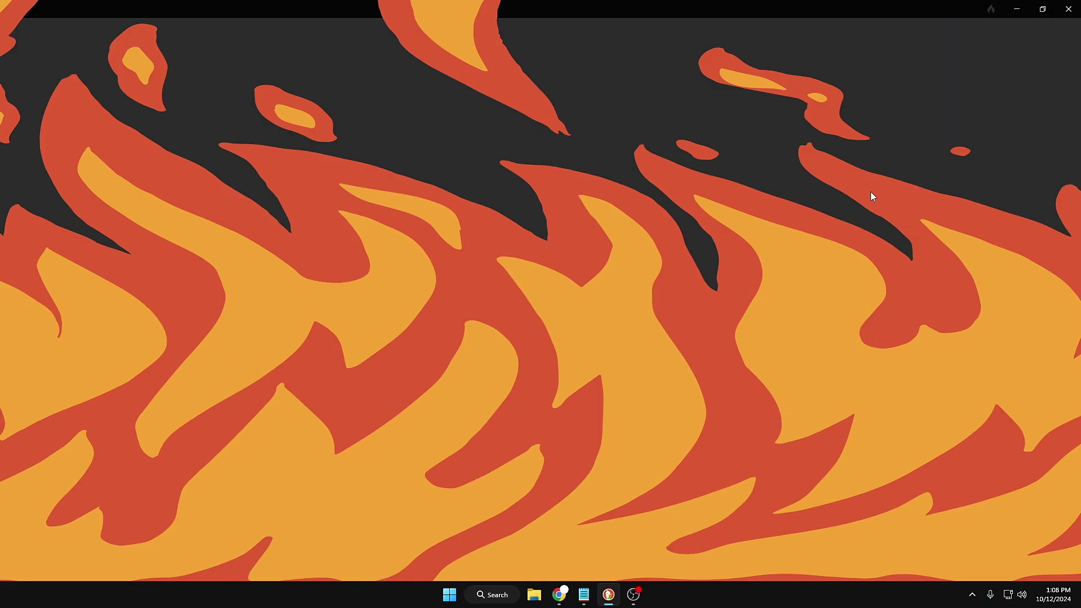